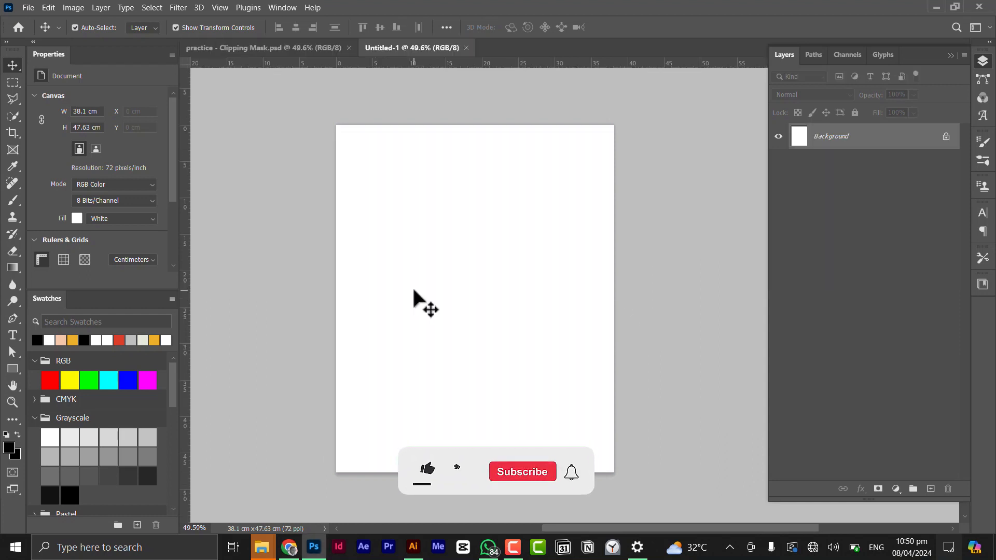
Add a horizontal text layer reading 'Cliping Mask' on the blank canvas.
right_click(12, 335)
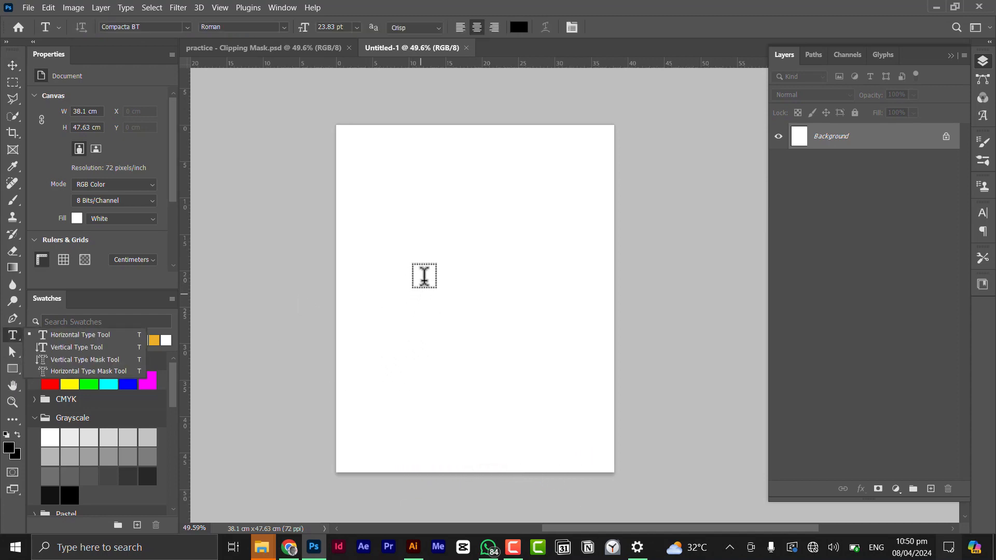
left_click(424, 276)
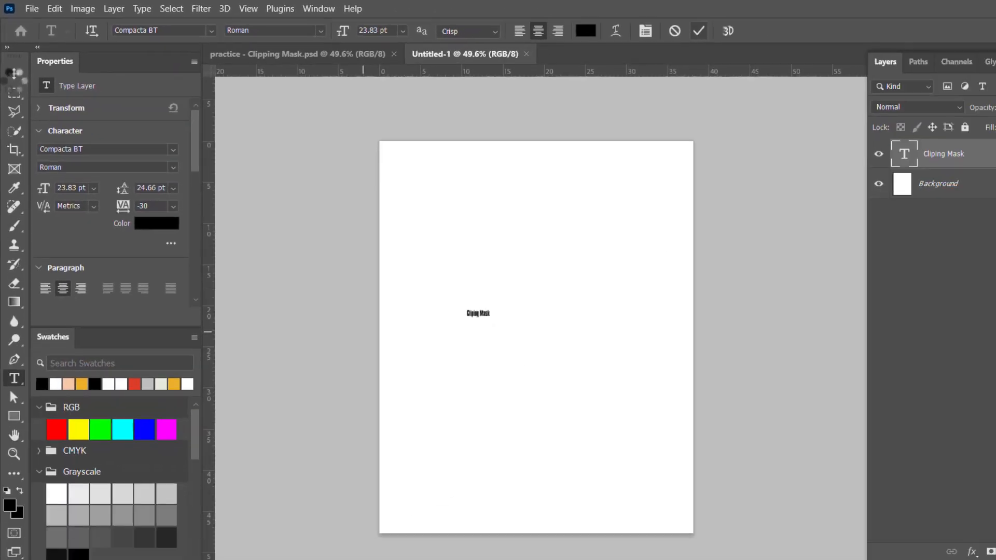
left_click(24, 130)
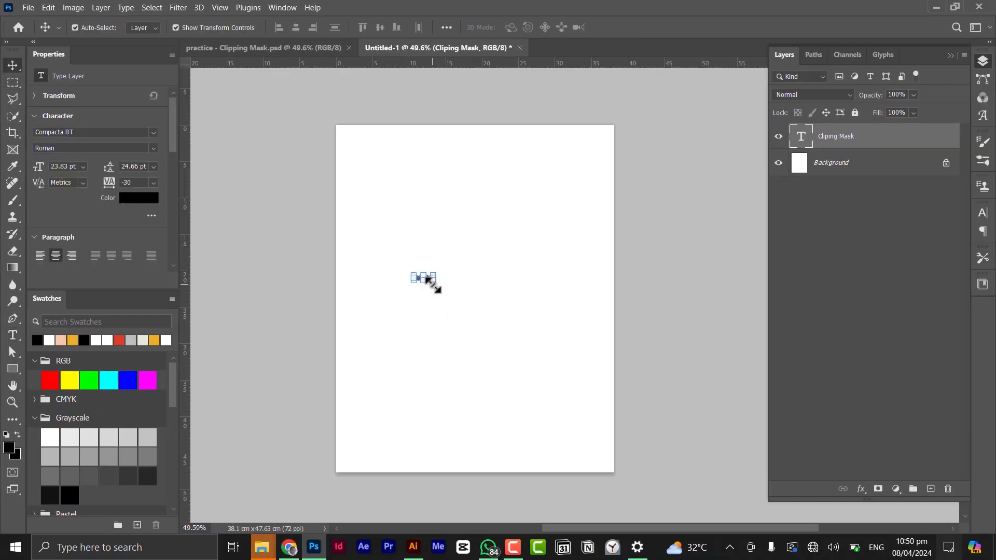
Scale the text up to about 275 pt across the page and commit the transform.
left_click_drag(435, 281, 599, 304)
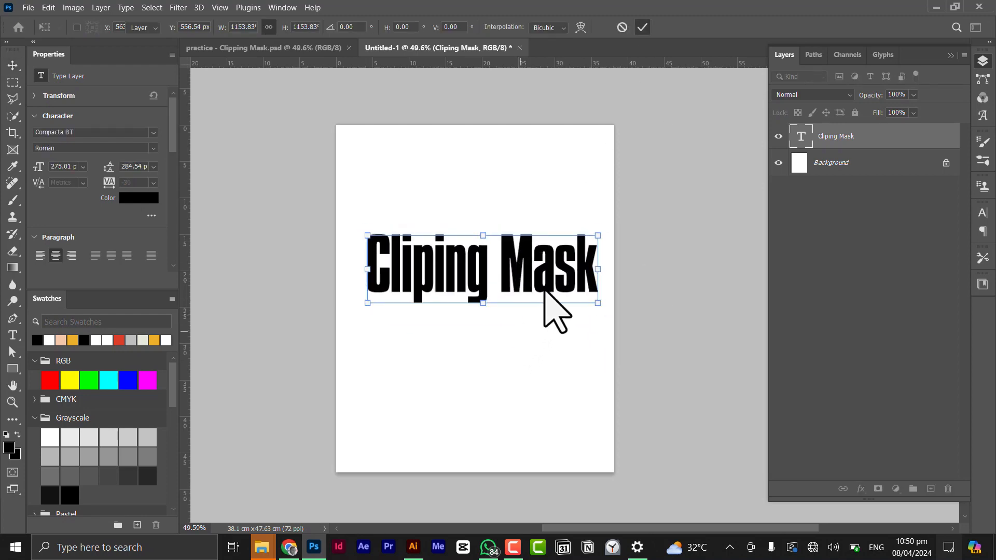
key("Return")
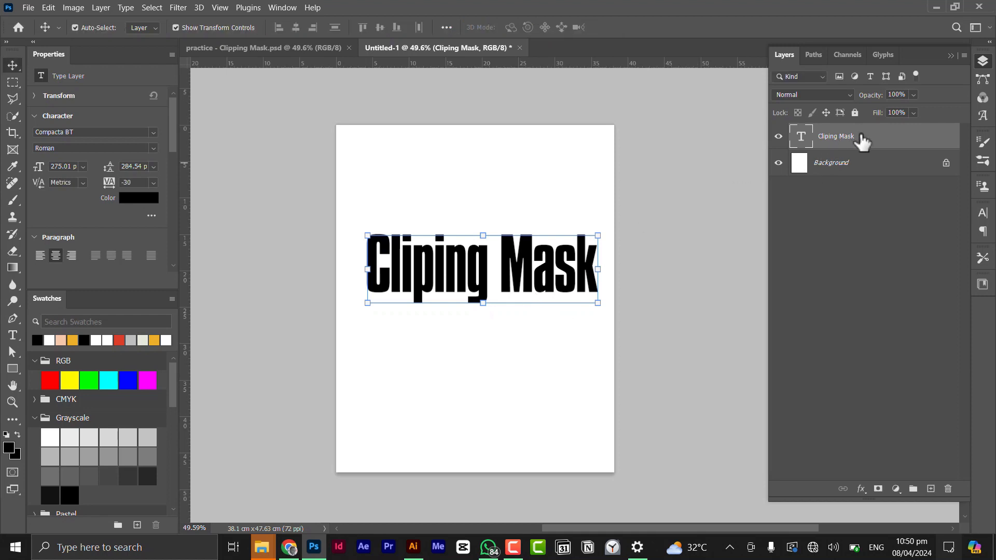
Convert the 'Cliping Mask' type layer to a shape so its letter anchors can be edited.
right_click(882, 137)
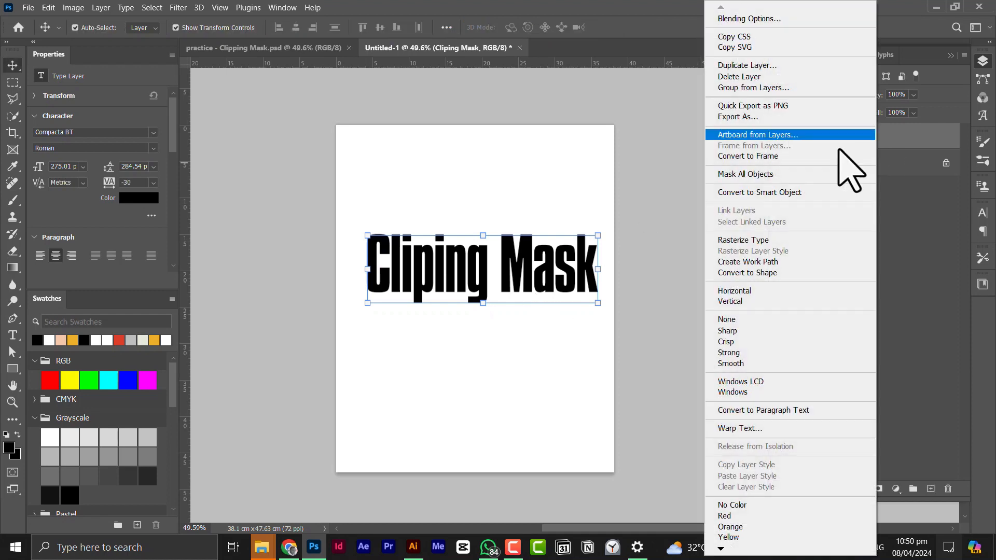
left_click(761, 273)
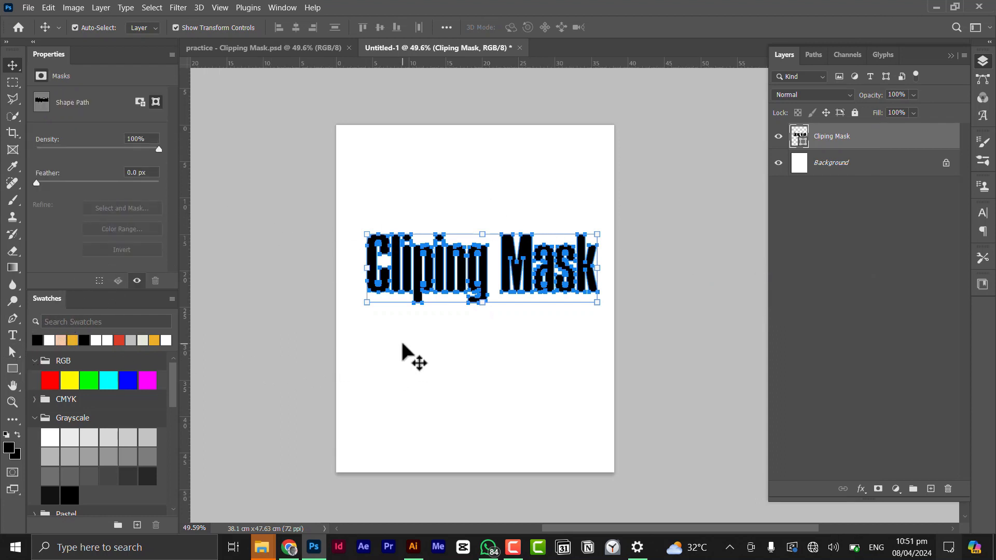
key("a")
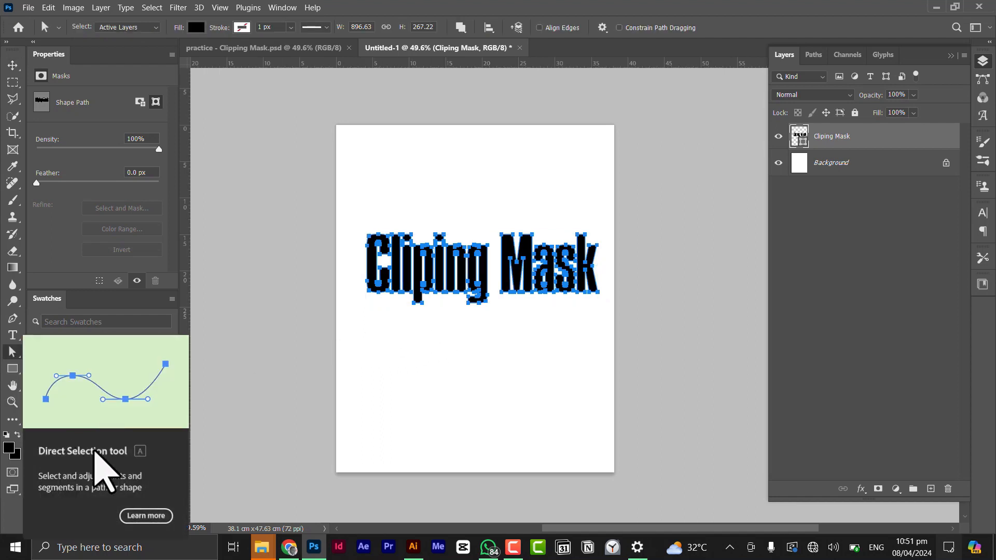
Stretch the bottom of the letter C downward by moving its lower anchor points.
scroll(368, 300, "up", 1)
scroll(369, 300, "up", 4)
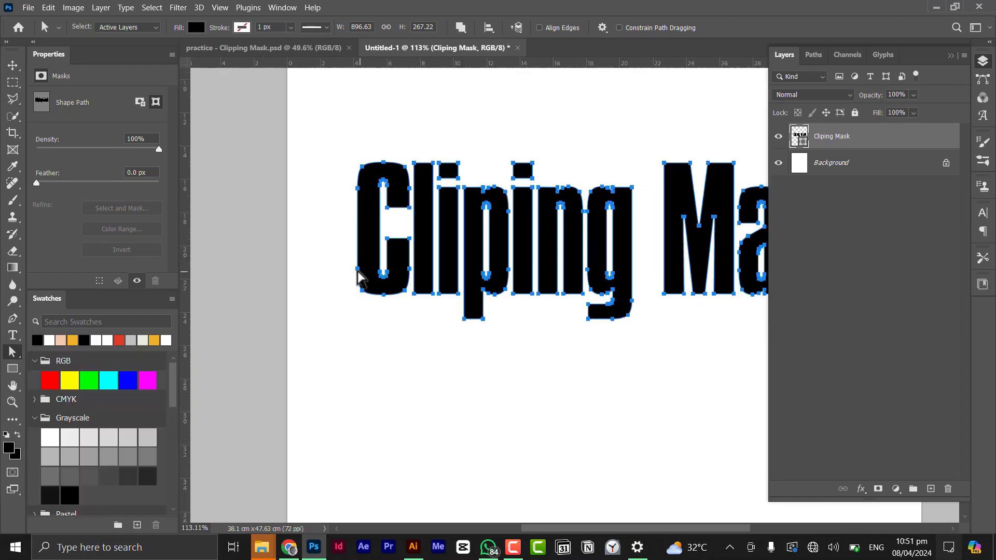
left_click_drag(350, 265, 388, 363)
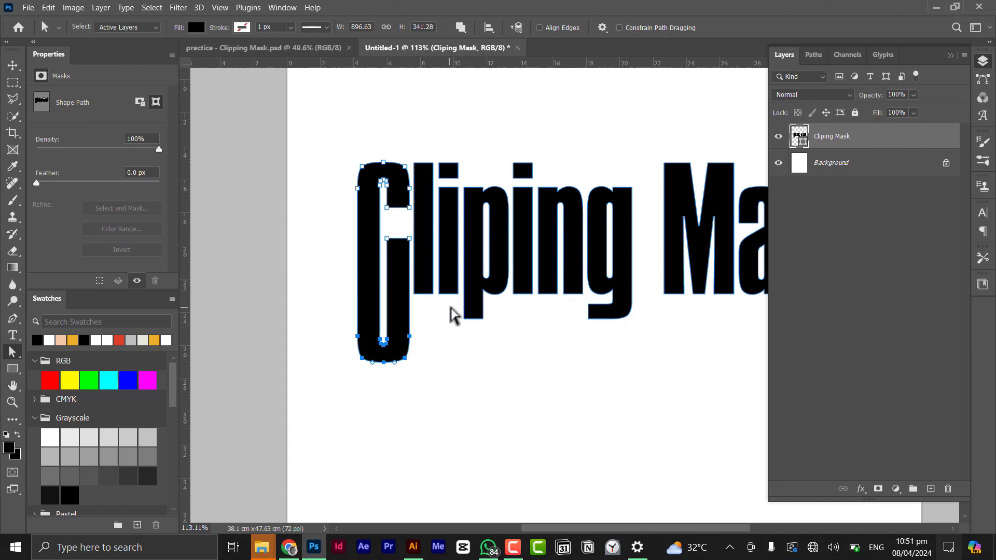
Extend the descender of the p further downward.
left_click_drag(457, 314, 482, 362)
left_click_drag(549, 307, 441, 310)
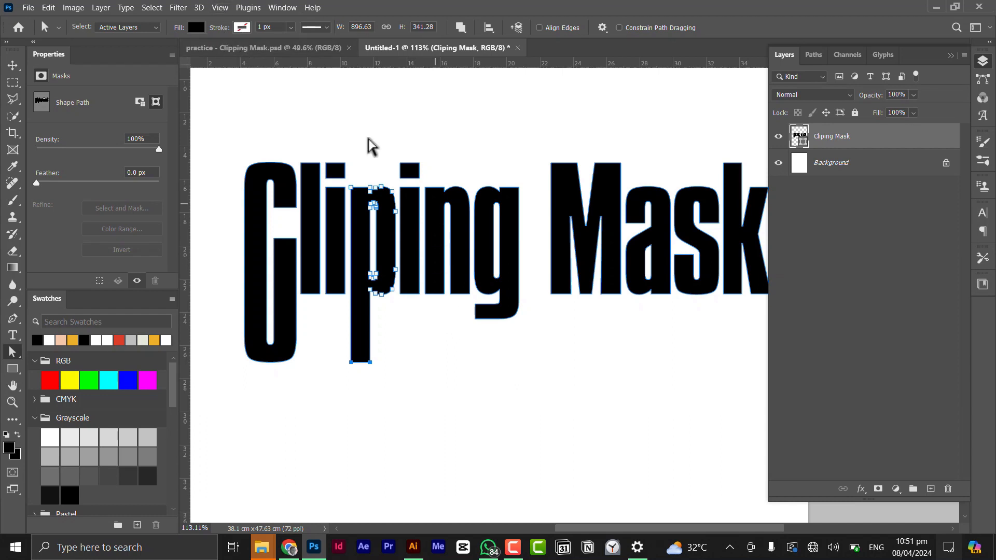
Compare the letterforms with the finished design in the practice document.
left_click(289, 49)
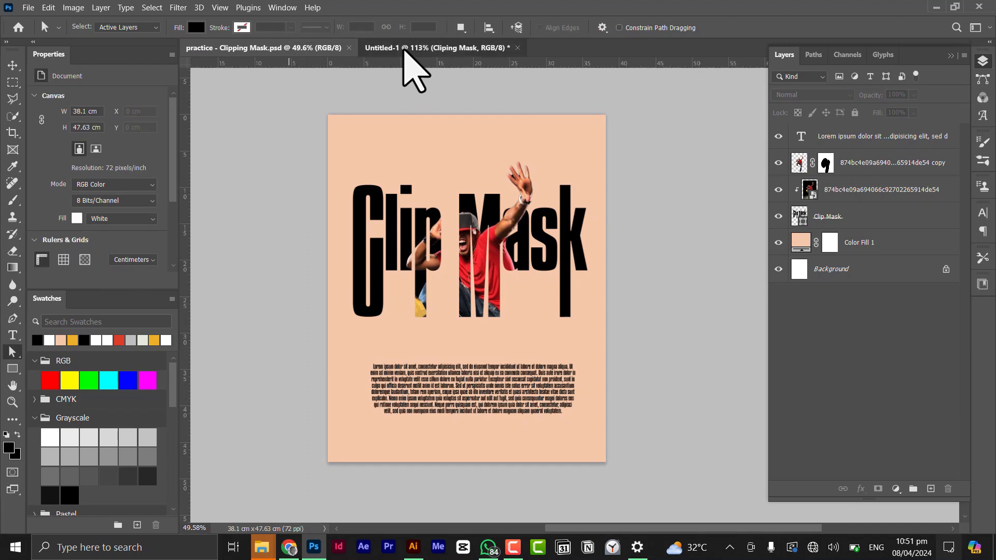
left_click(404, 54)
scroll(471, 280, "down", 3)
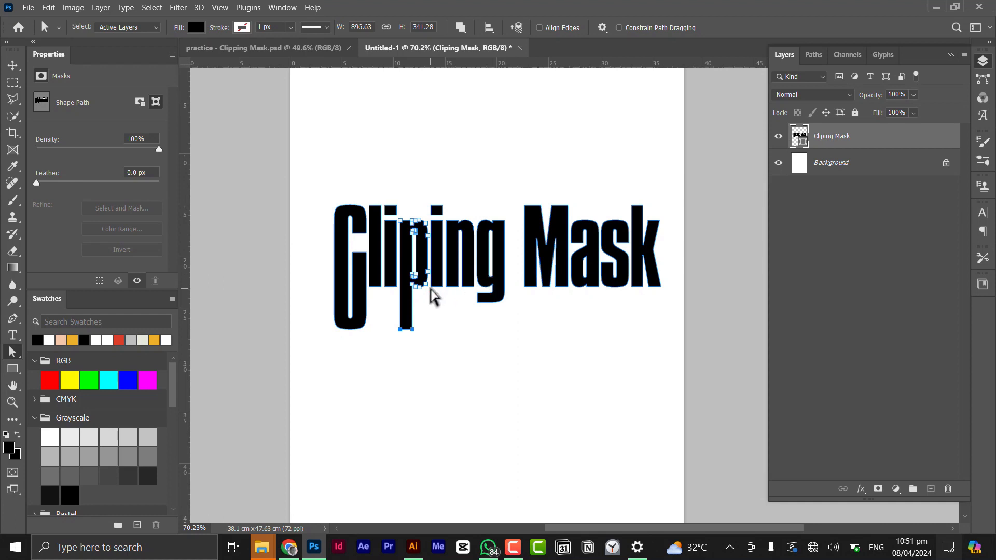
scroll(465, 270, "down", 3)
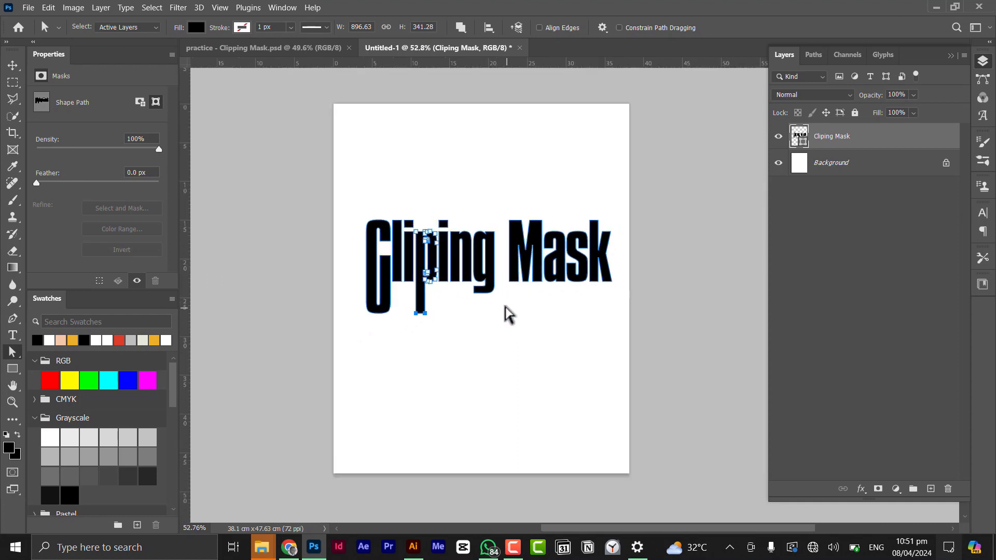
scroll(513, 302, "up", 4)
Extend the bottom of the M downward to match the lengthened C.
left_click_drag(541, 285, 514, 284)
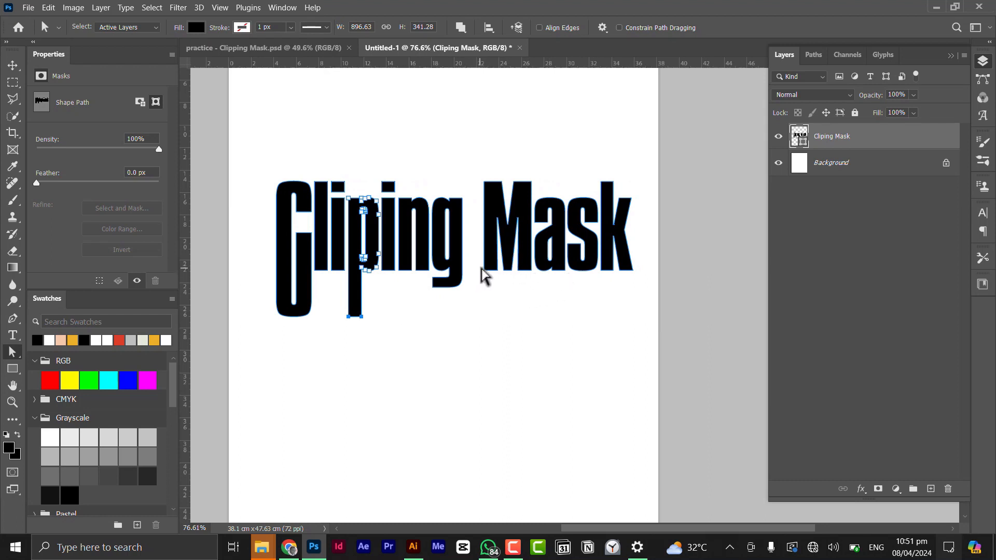
left_click_drag(481, 268, 493, 270)
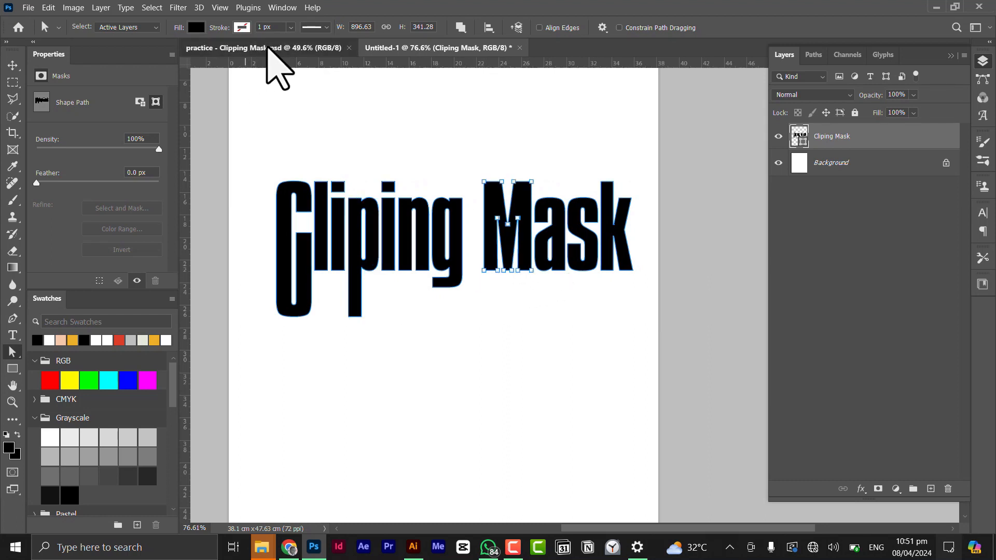
left_click(267, 48)
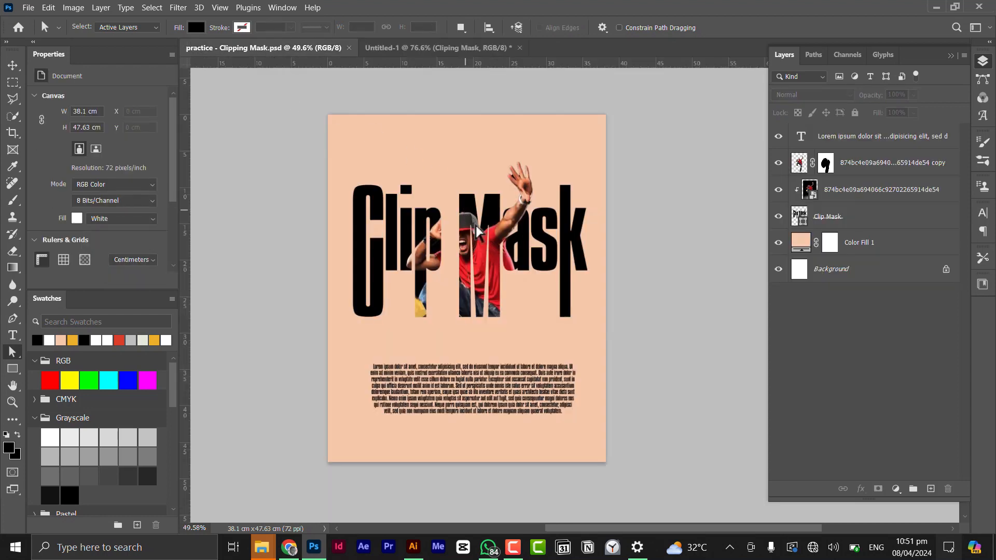
left_click(389, 48)
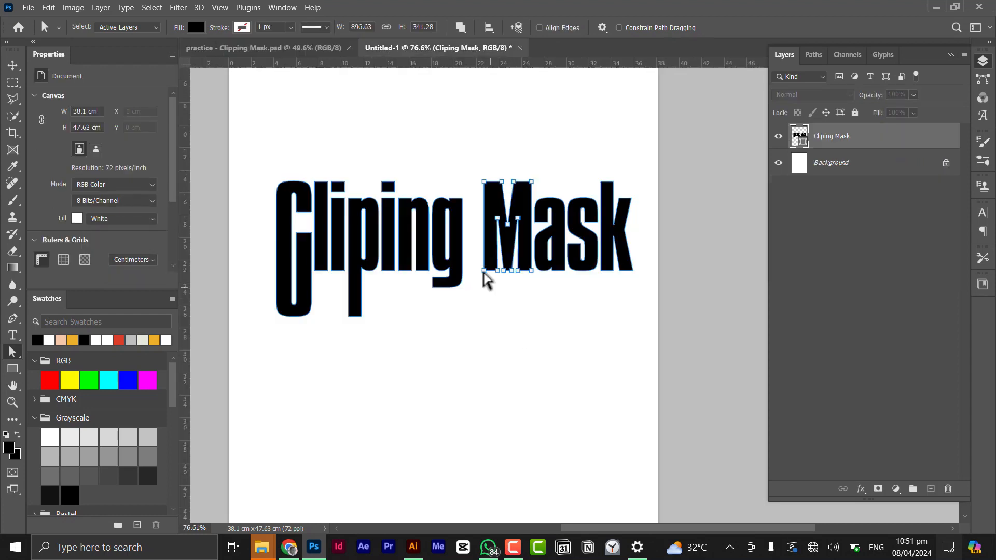
left_click_drag(511, 280, 524, 328)
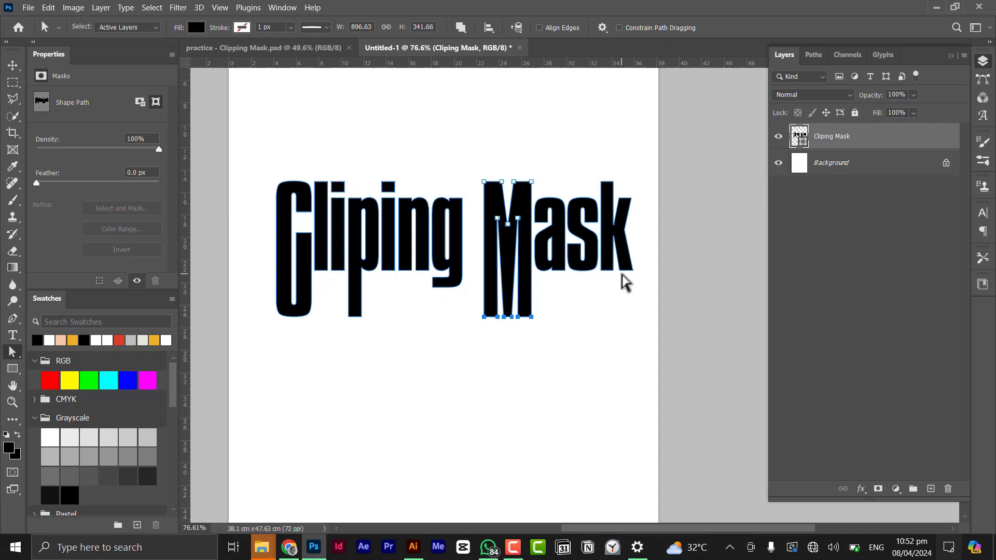
Lengthen the left stem of the k downward to the same depth as the M.
left_click_drag(600, 267, 614, 273)
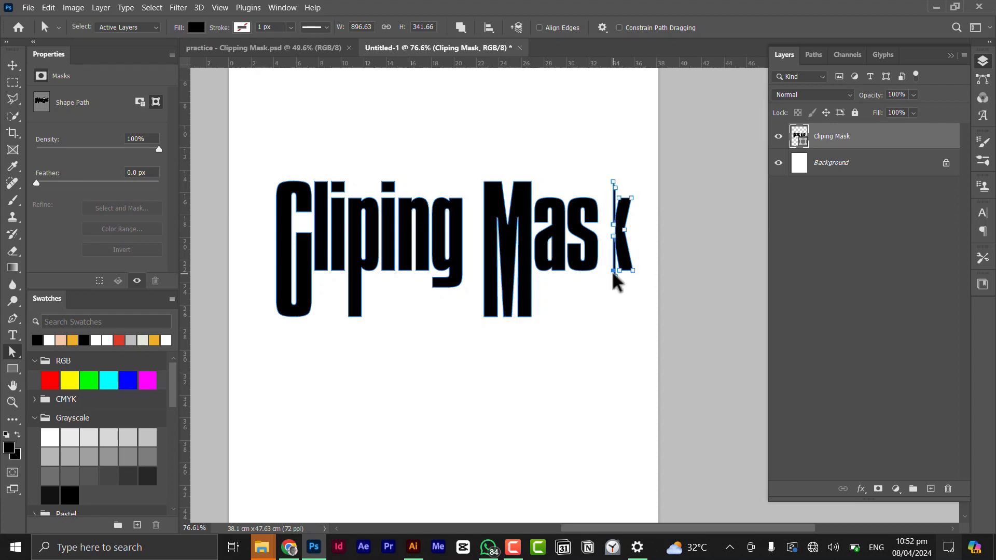
key("ctrl+z")
scroll(614, 281, "up", 3)
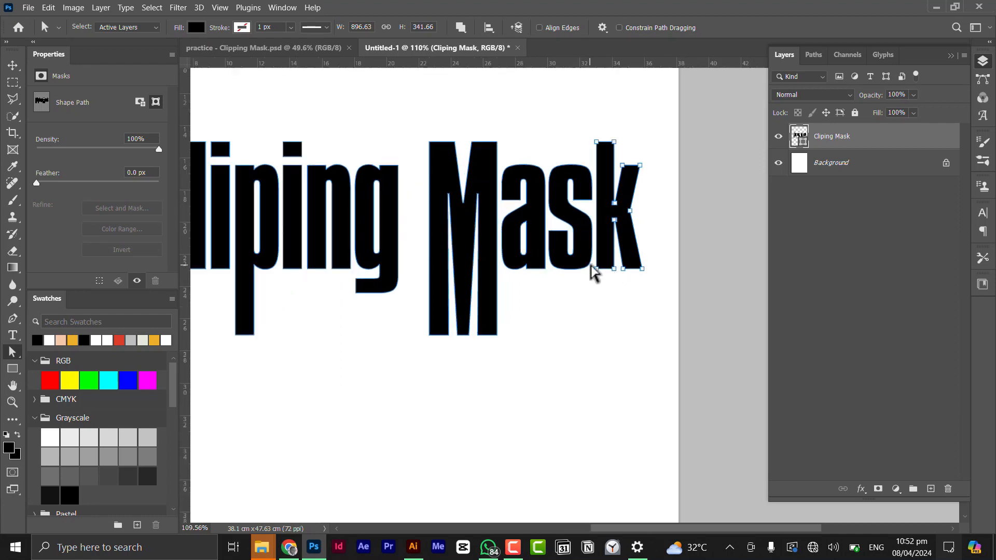
left_click_drag(593, 266, 604, 274)
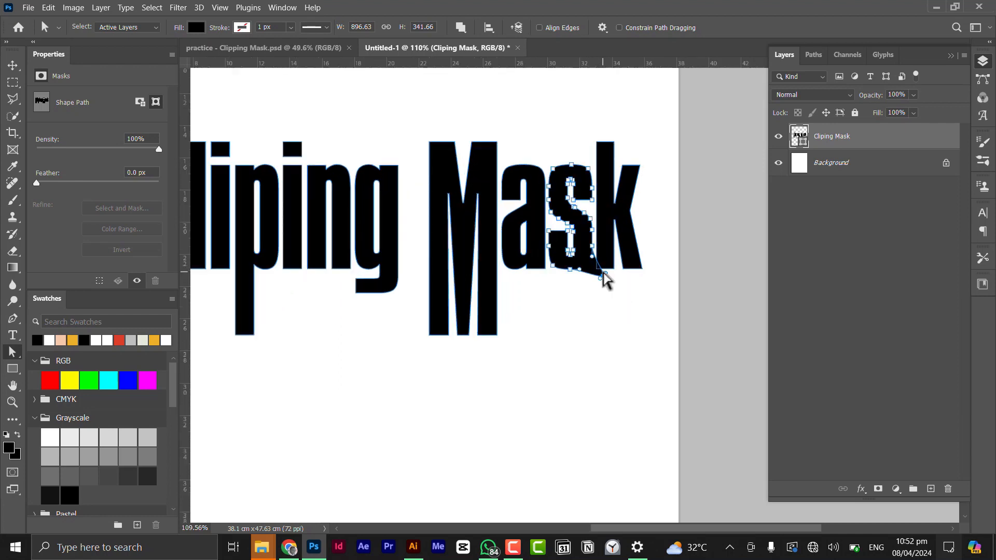
scroll(607, 281, "up", 9)
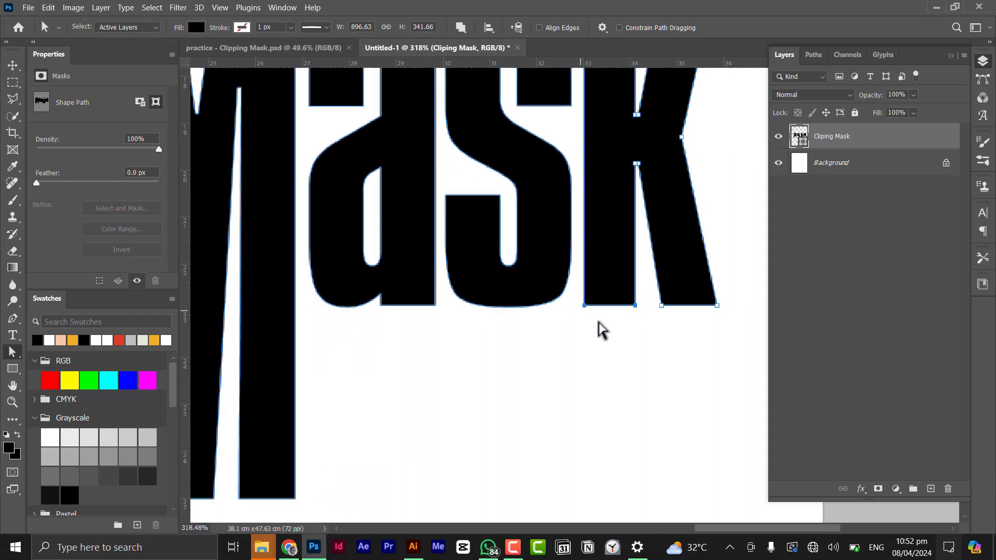
left_click_drag(621, 283, 586, 399)
Nudge the dot of the first i upward slightly.
scroll(597, 356, "down", 5)
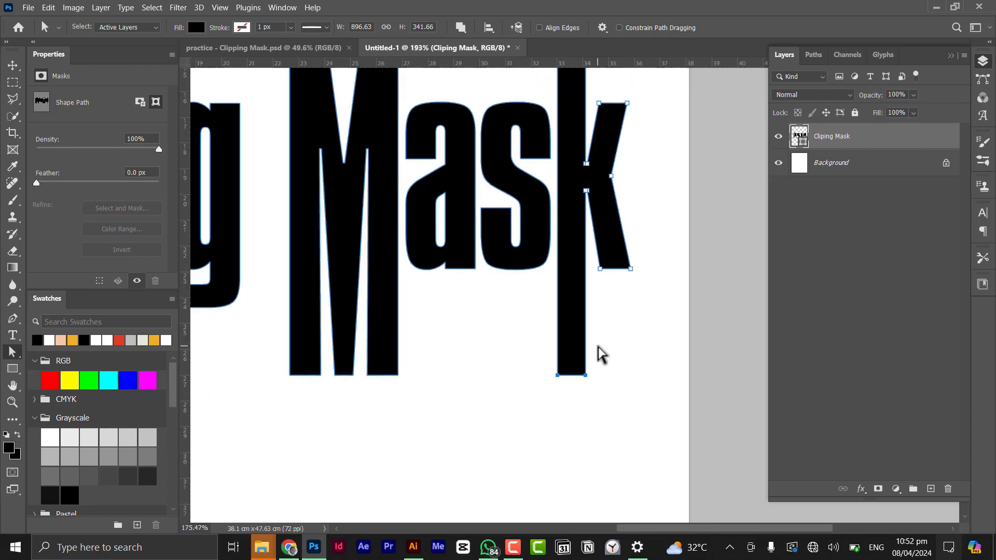
scroll(602, 336, "down", 2)
scroll(363, 223, "up", 4)
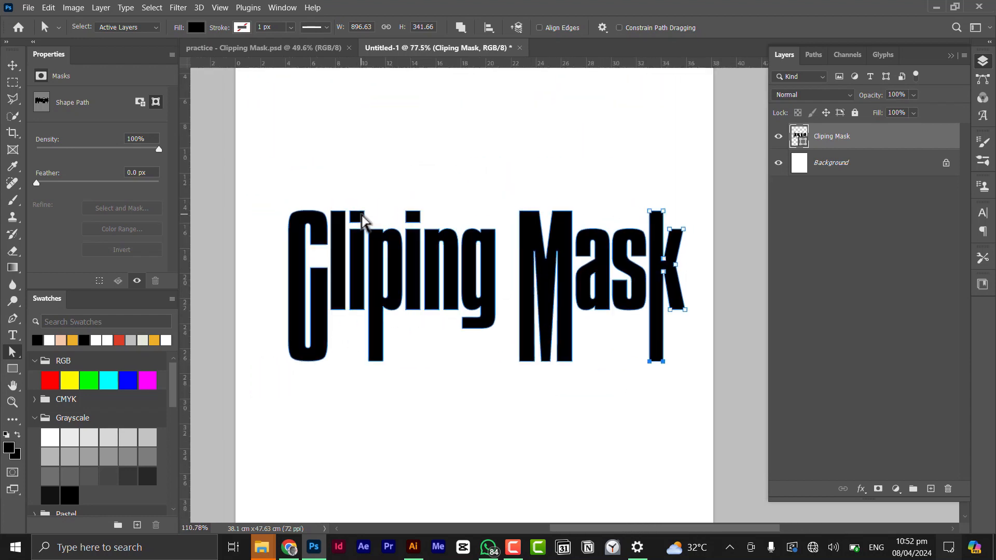
left_click_drag(378, 205, 332, 243)
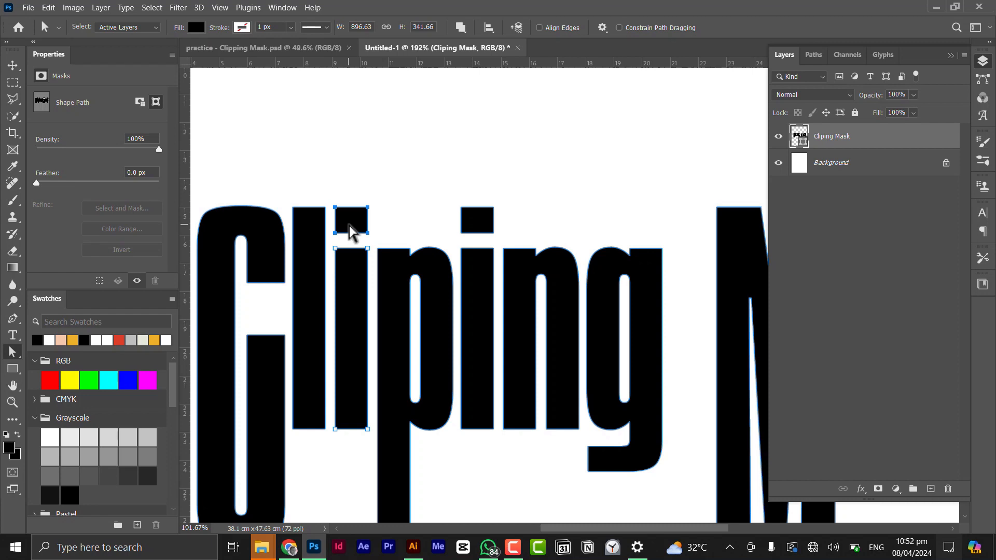
key("Up")
key("Up")
key("Up")
key("Up")
key("Up")
key("Up")
key("Up")
key("Up")
key("Up")
key("Up")
key("Up")
key("Up")
key("Up")
key("Up")
key("Up")
key("Up")
key("Up")
key("Up")
key("Up")
key("Up")
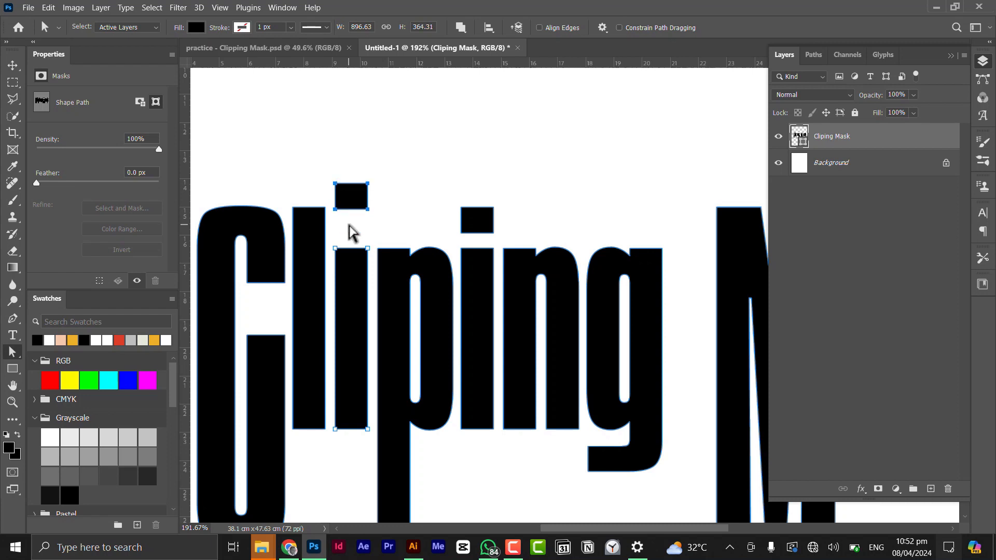
Delete the letters 'ing' so the first word reads 'Clip'.
scroll(488, 225, "down", 5)
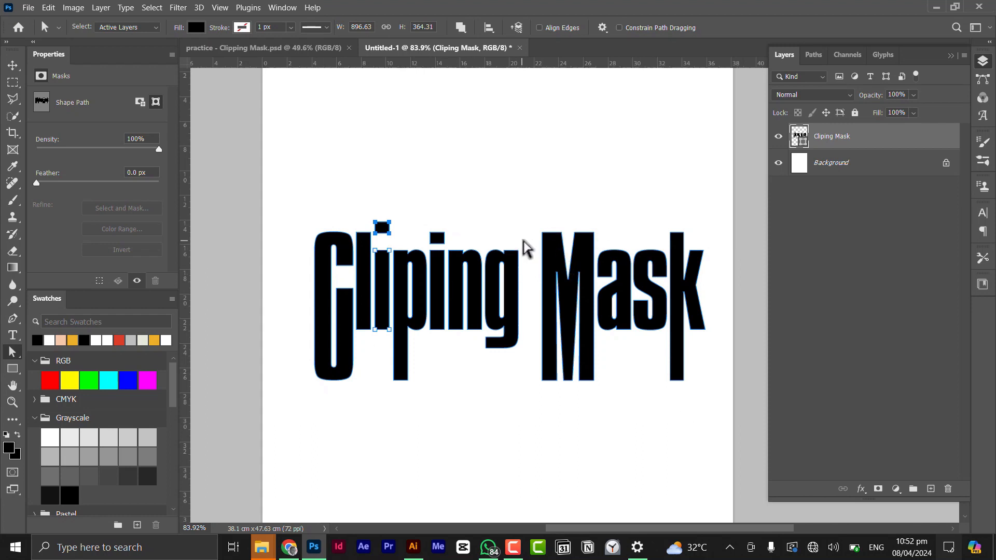
left_click_drag(528, 214, 429, 368)
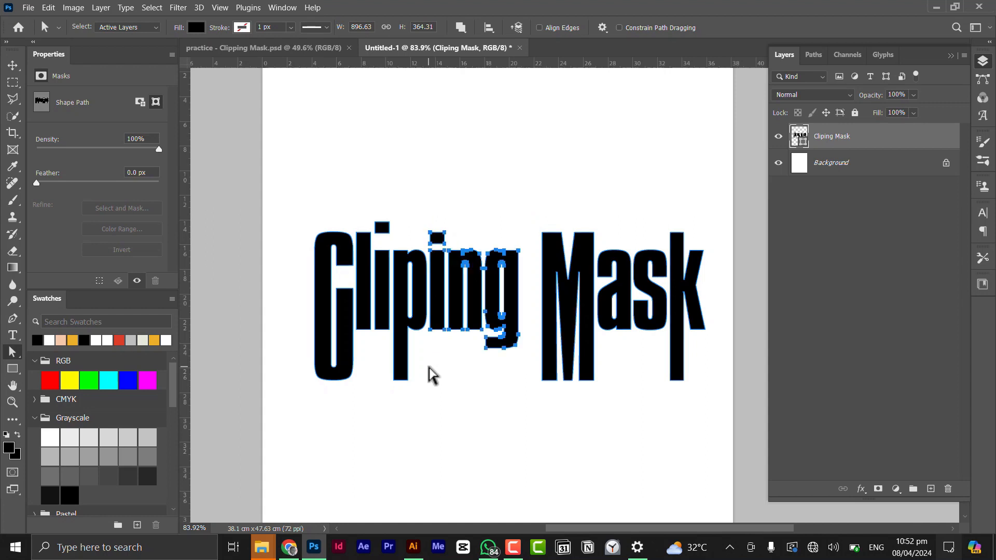
key("Delete")
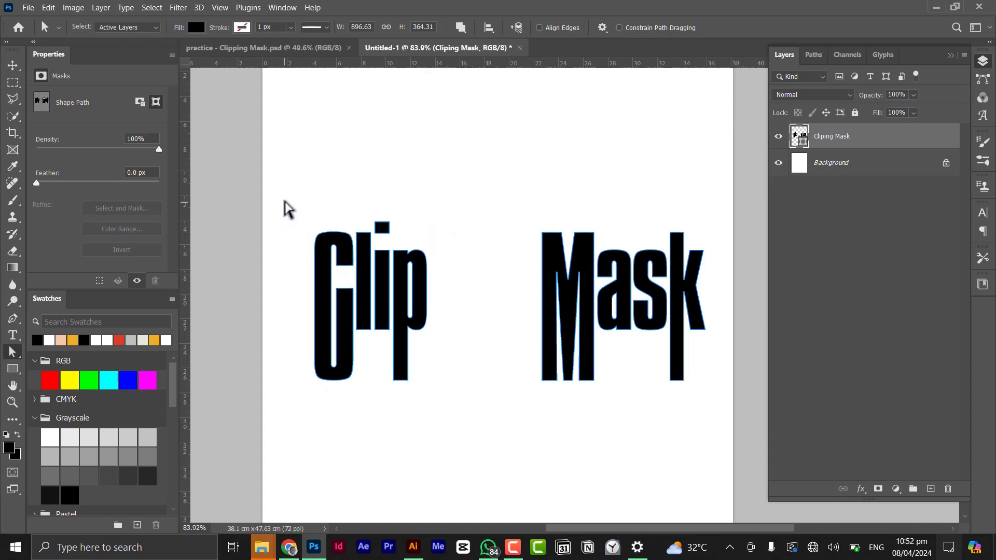
Move the word 'Clip' to the right, closing the gap before 'Mask'.
left_click_drag(285, 201, 440, 411)
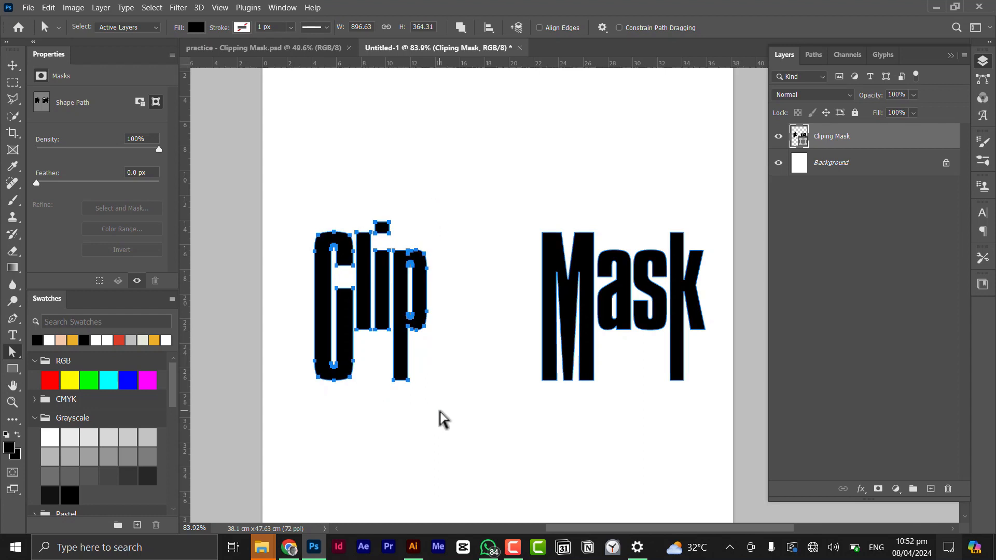
key("shift+Right")
key("shift+Right")
key("shift+Right")
key("shift+Right")
key("shift+Right")
key("shift+Right")
key("shift+Right")
key("shift+Right")
key("shift+Right")
key("shift+Right")
key("shift+Right")
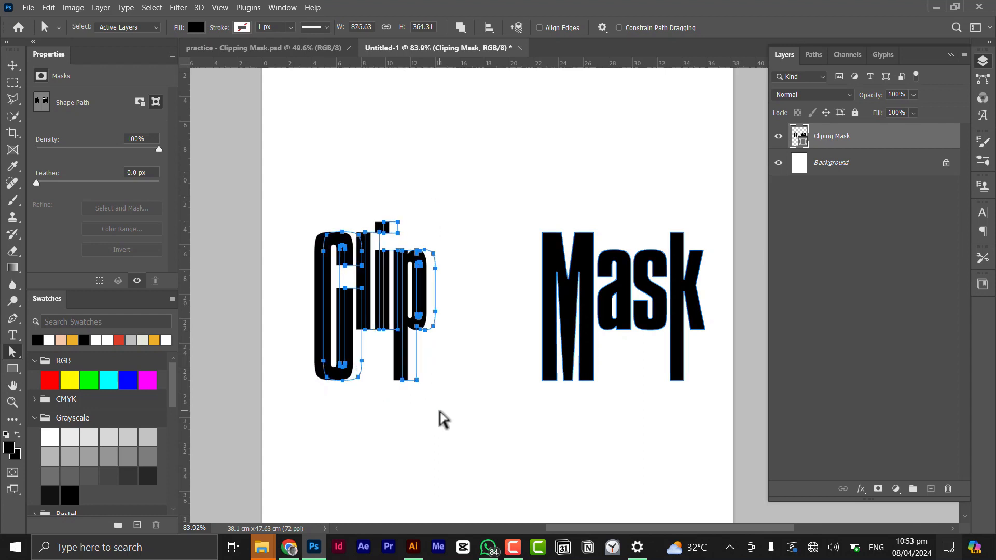
key("shift+Right")
key("shift+Right")
key("shift+Right")
key("shift+Right")
key("shift+Right")
key("shift+Right")
key("shift+Right")
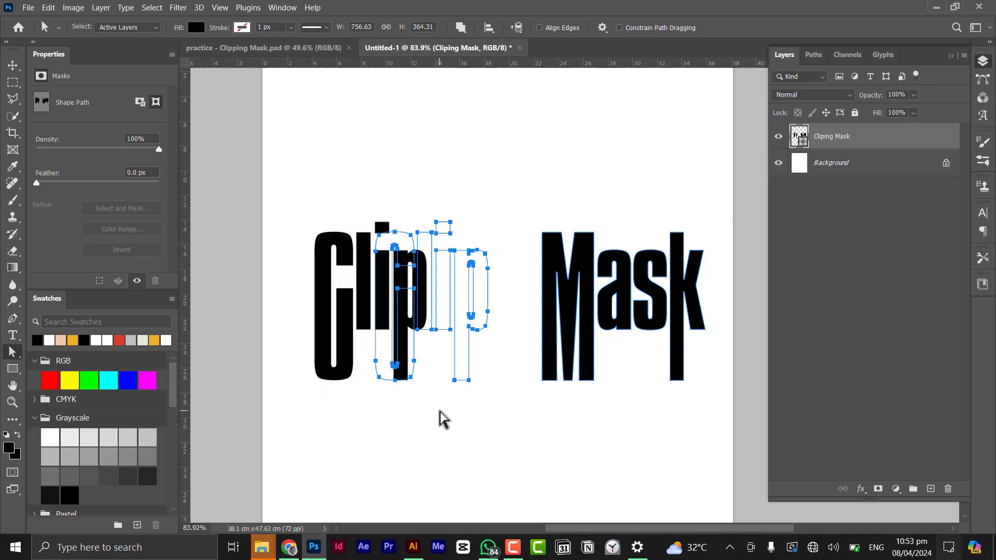
key("shift+Right")
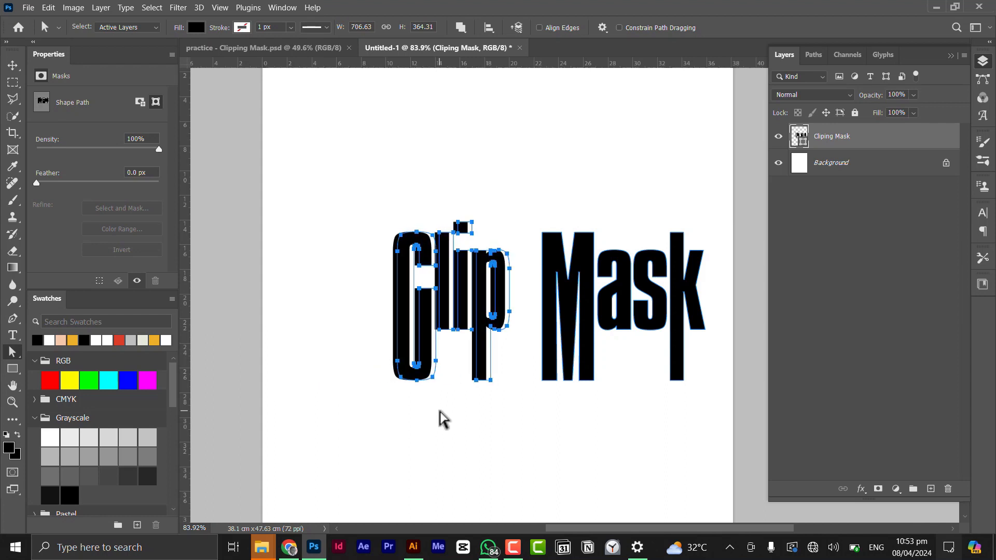
key("shift+Right")
key("shift+Right")
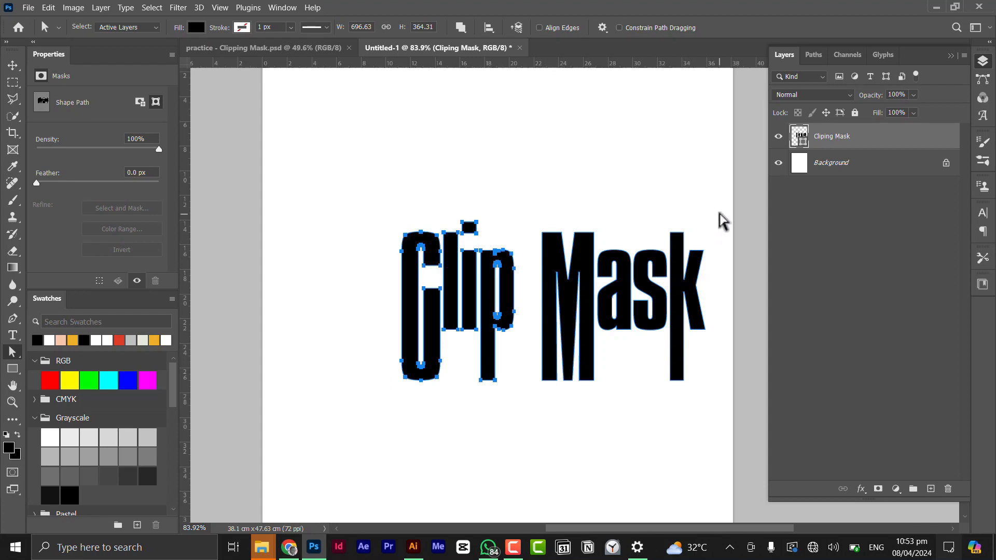
Select all the letter paths and nudge the whole 'Clip Mask' text to the left.
left_click_drag(720, 214, 383, 426)
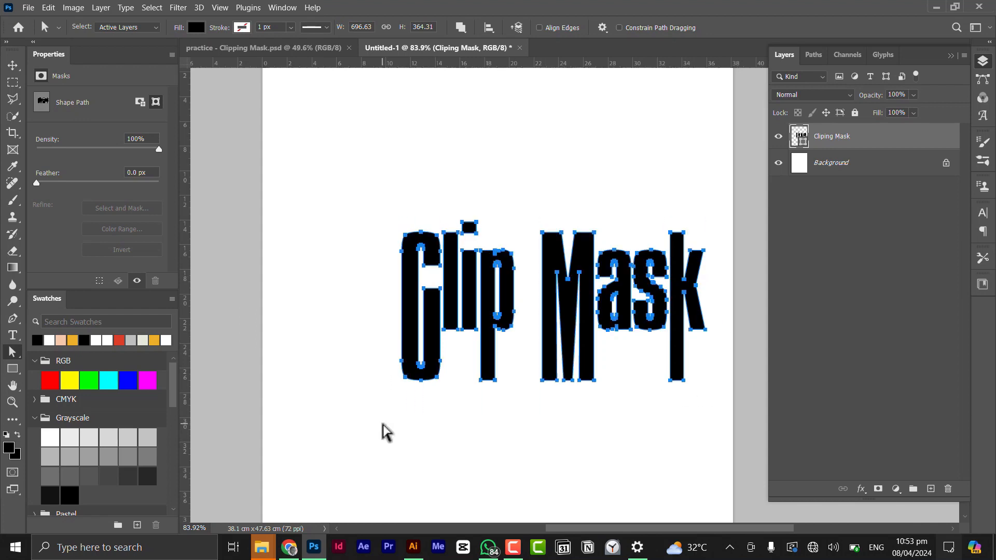
key("shift+Left")
key("shift+Left")
key("shift+Left")
key("shift+Left")
key("shift+Left")
key("shift+Left")
key("shift+Left")
key("shift+Left")
key("shift+Left")
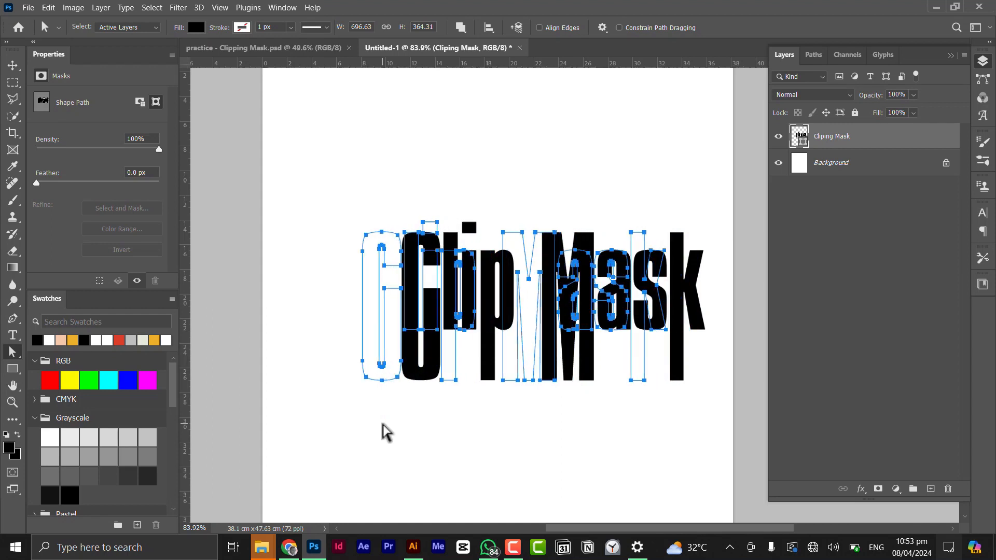
key("shift+Left")
key("shift+Left")
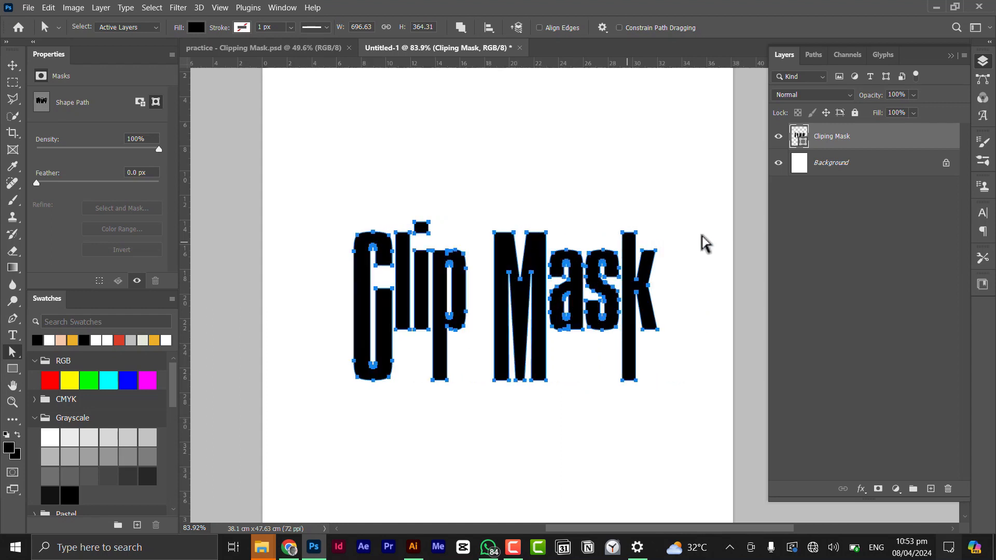
Extend the top of the k's stem upward slightly, then deselect the path.
left_click(691, 239)
scroll(646, 238, "up", 5)
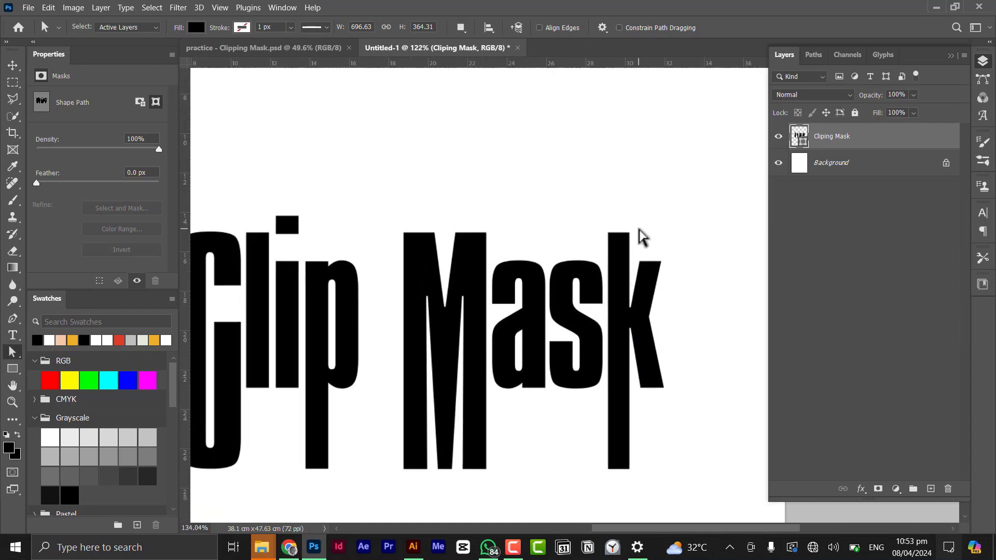
left_click(608, 245)
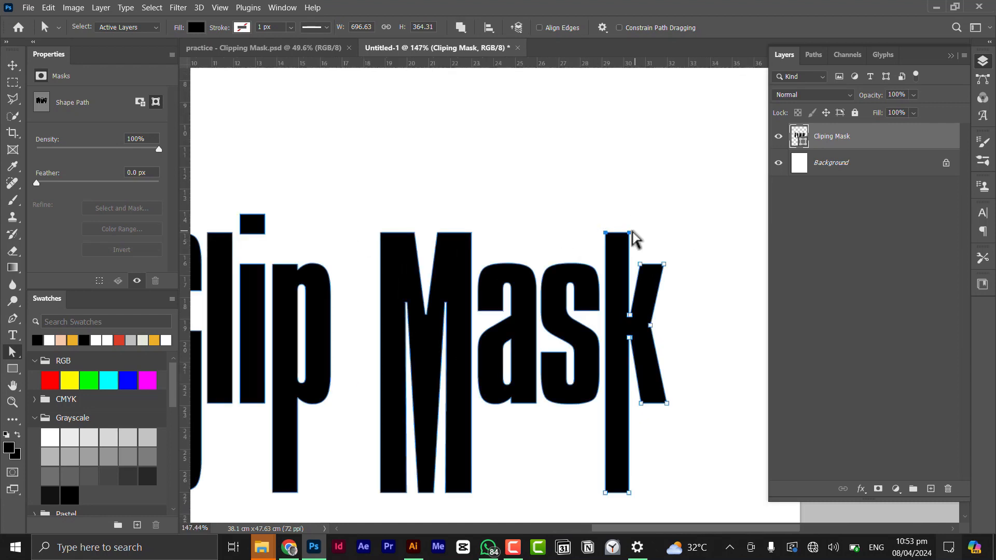
left_click_drag(630, 233, 629, 221)
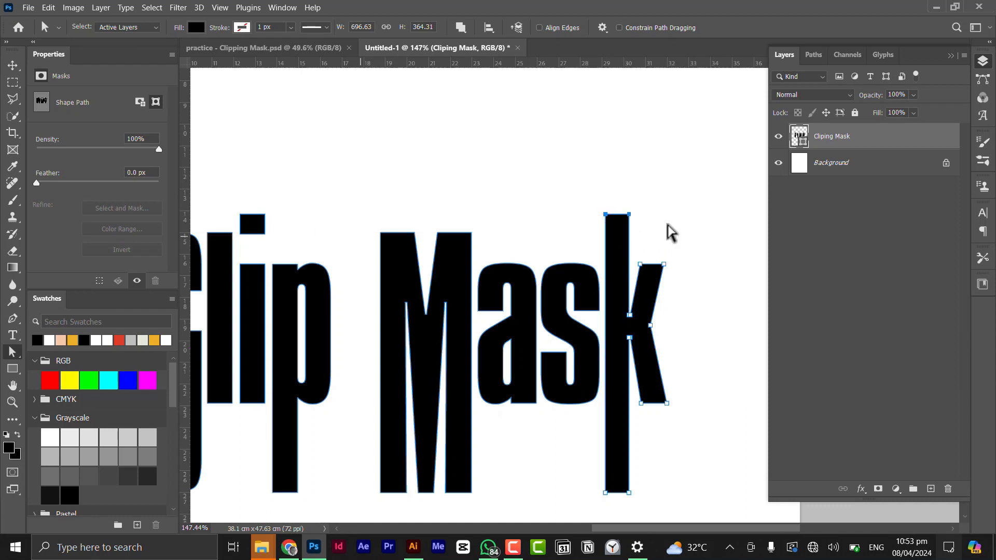
scroll(667, 230, "down", 4)
left_click(572, 440)
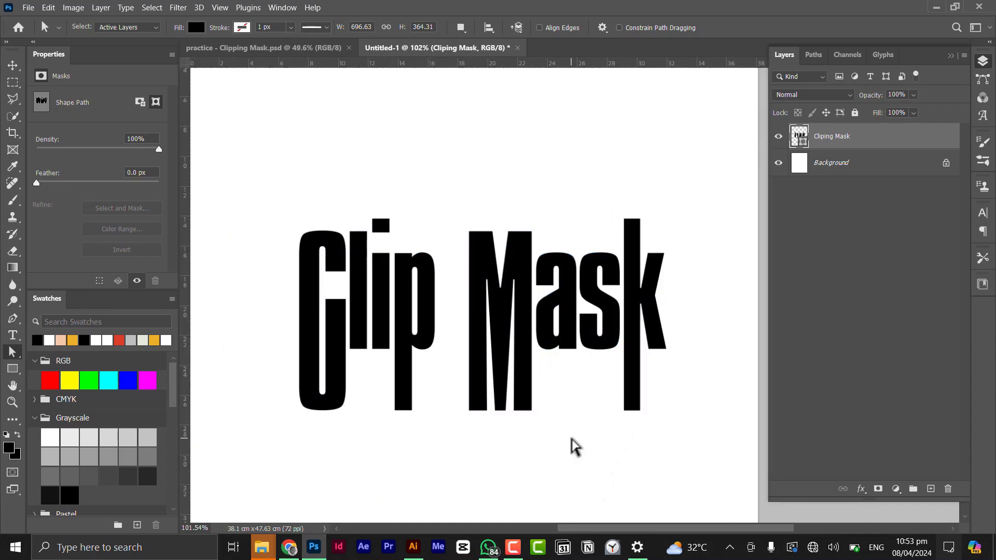
scroll(583, 369, "down", 1)
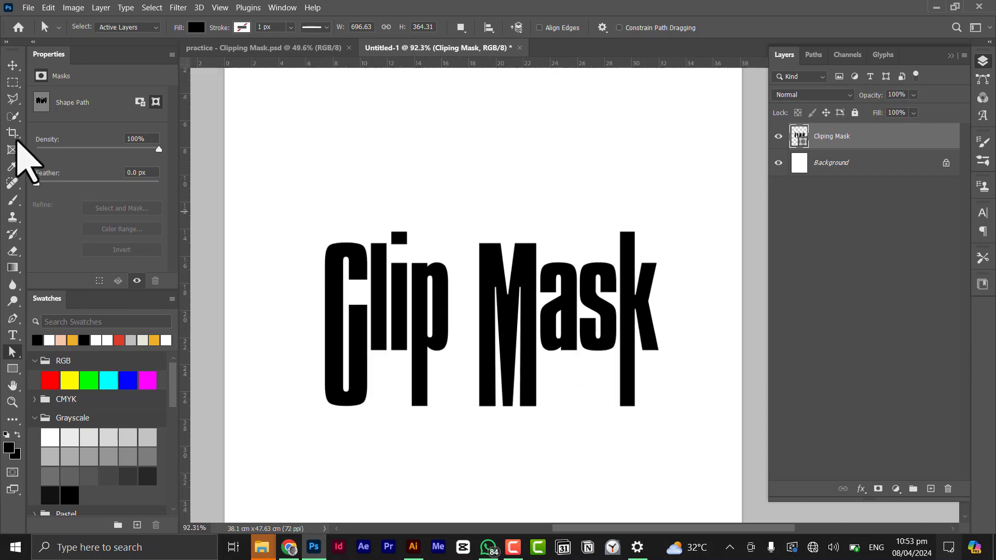
Drag the dancer stock photo from the file explorer into the poster document.
left_click(13, 66)
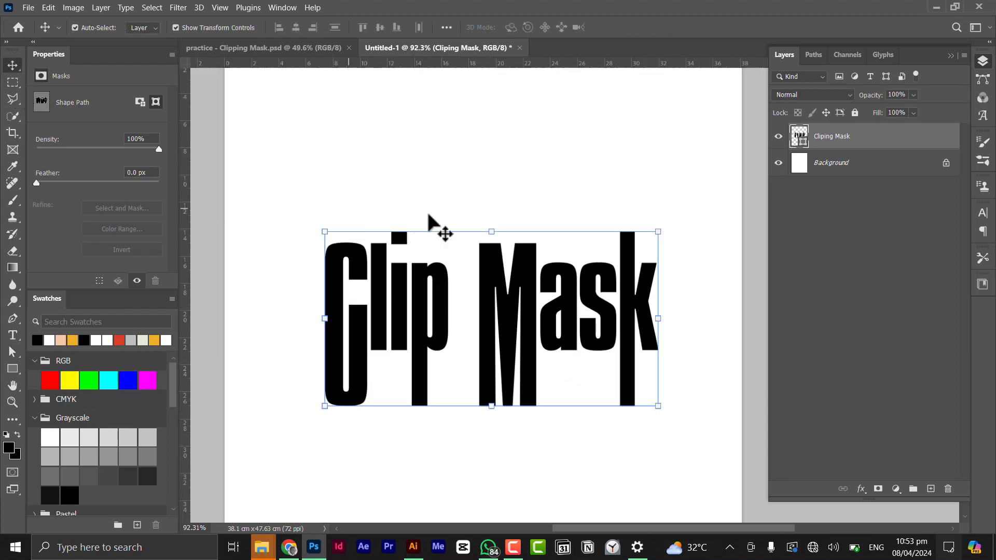
scroll(519, 278, "down", 1)
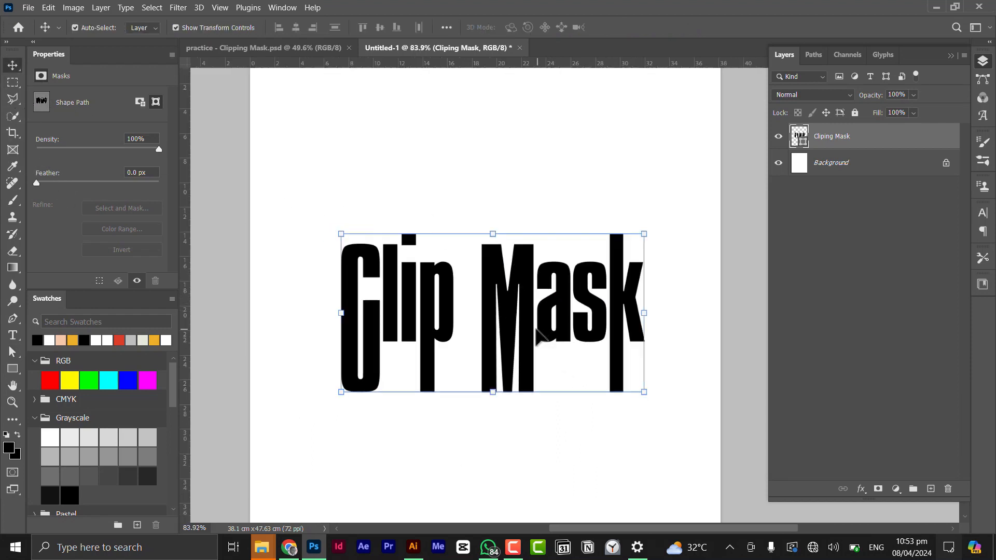
key("alt+Tab")
left_click(724, 195)
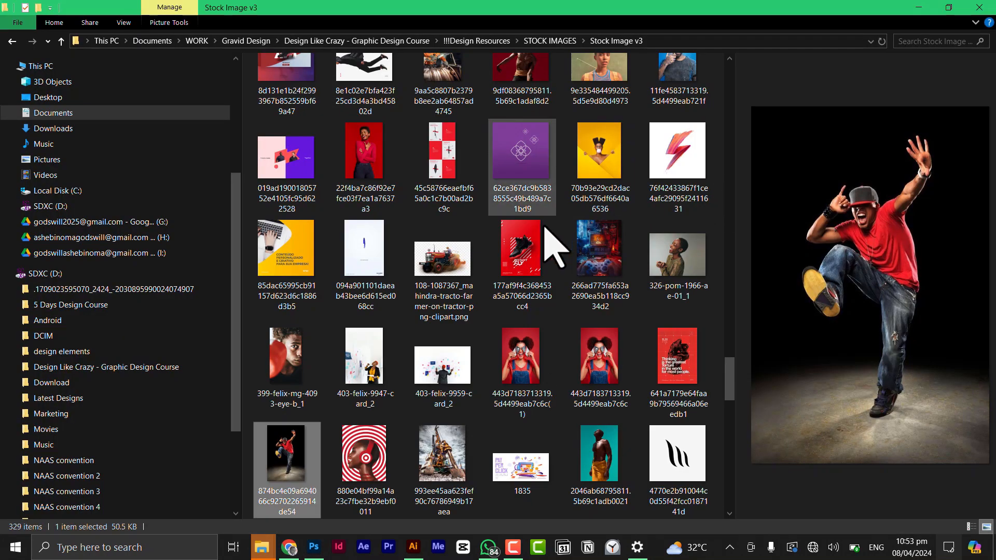
left_click_drag(294, 484, 445, 383)
key("alt+Tab")
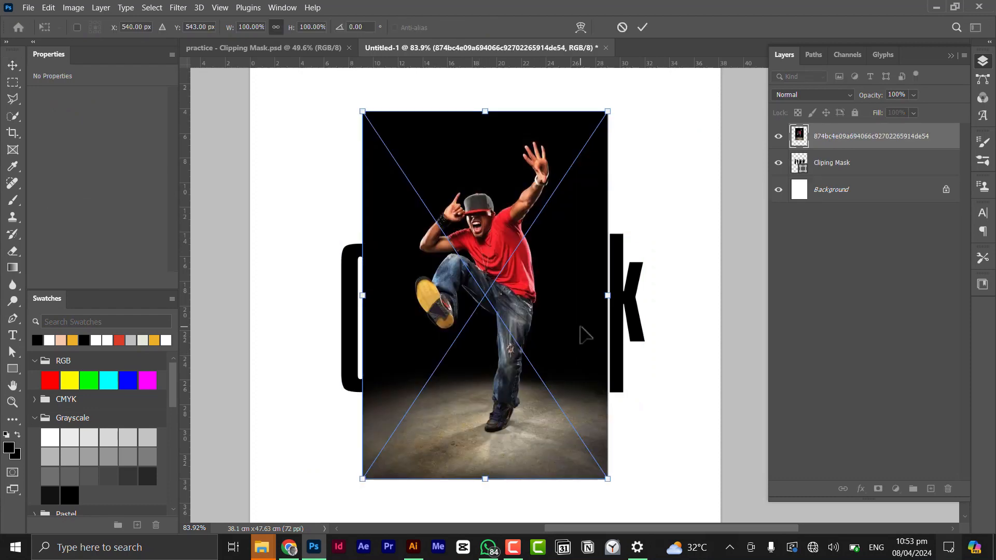
Scale the placed dancer photo to about 142%, move it down over the page, and commit.
scroll(581, 327, "down", 3)
left_click_drag(597, 415, 627, 455)
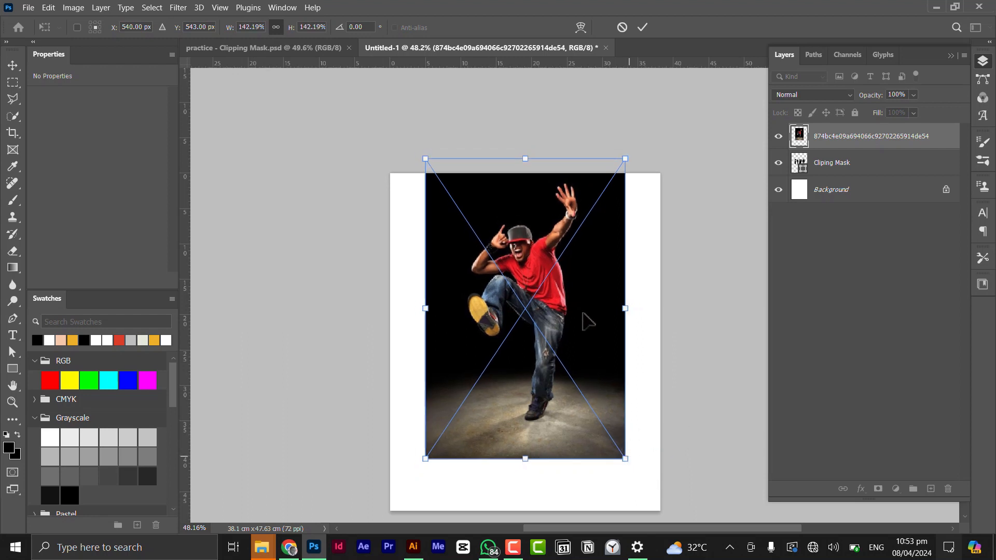
left_click_drag(583, 314, 589, 359)
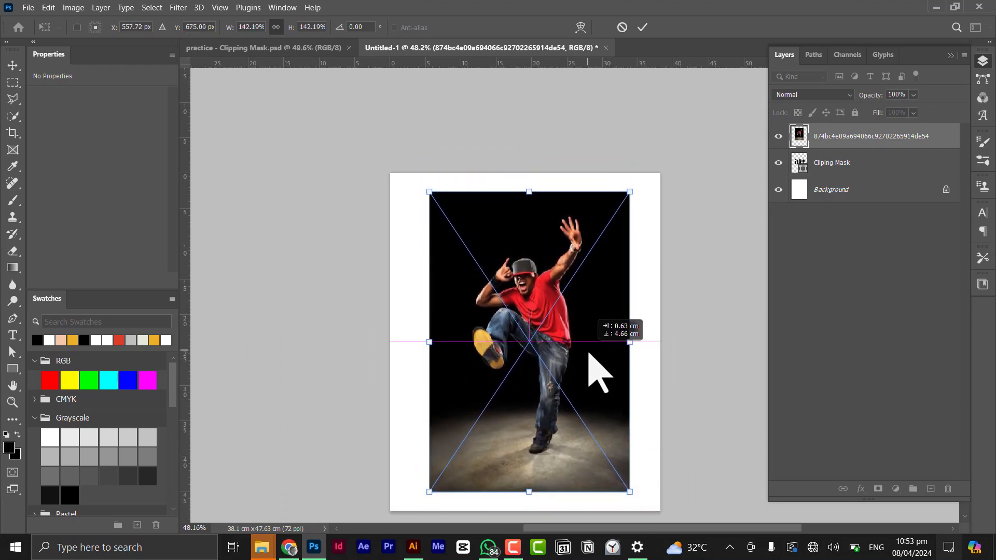
left_click(644, 27)
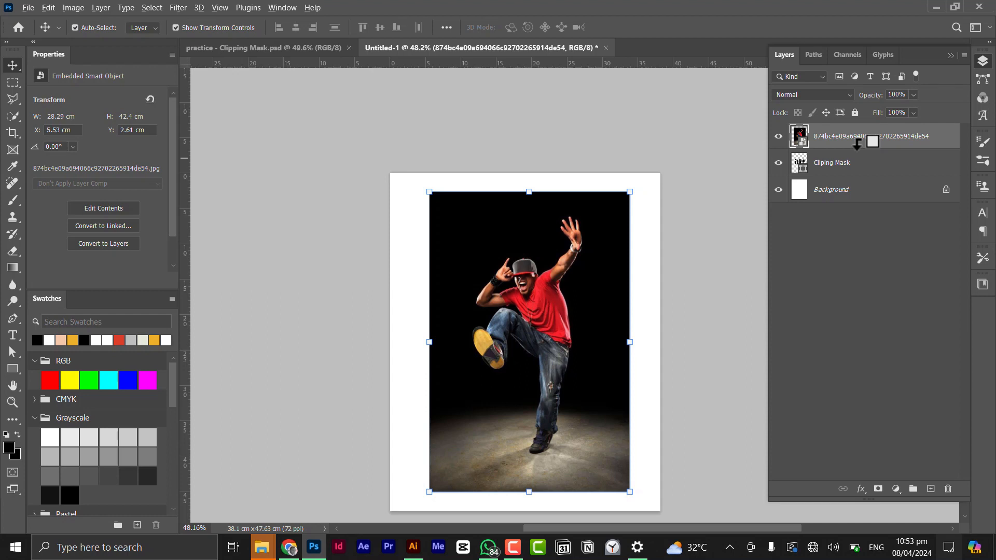
Clip the dancer photo into the 'Clip Mask' text layer and move it down so his face shows in the letters.
left_click(857, 145, "alt")
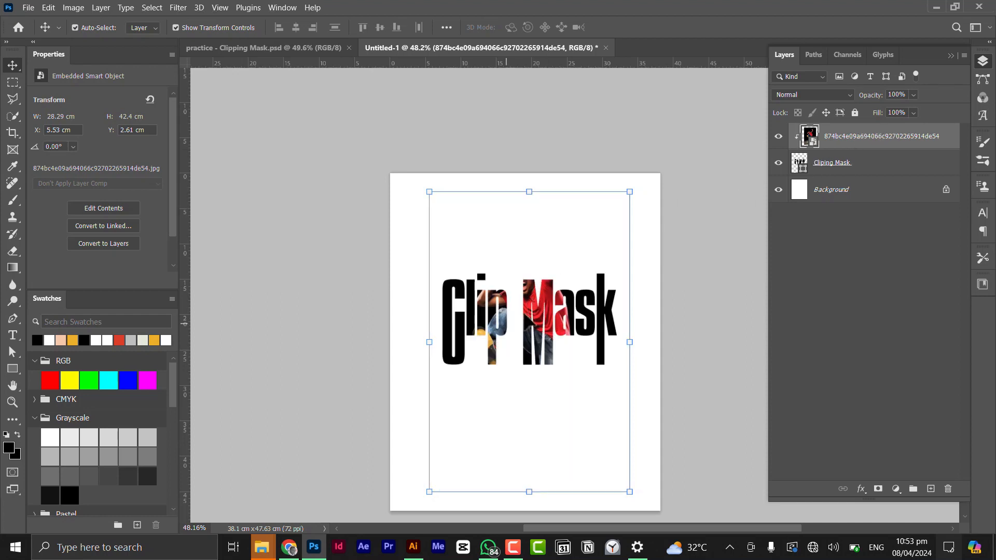
scroll(540, 299, "up", 1)
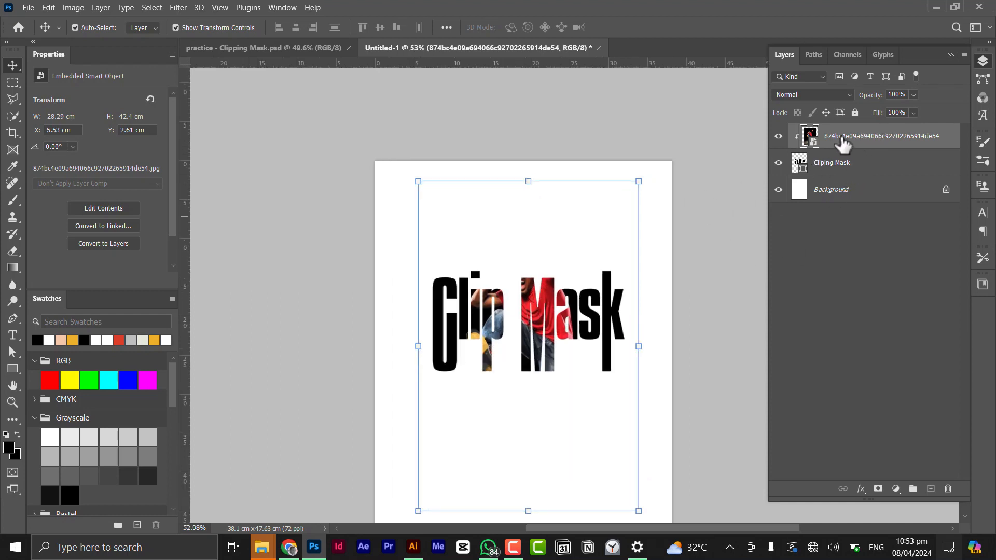
scroll(584, 309, "up", 5)
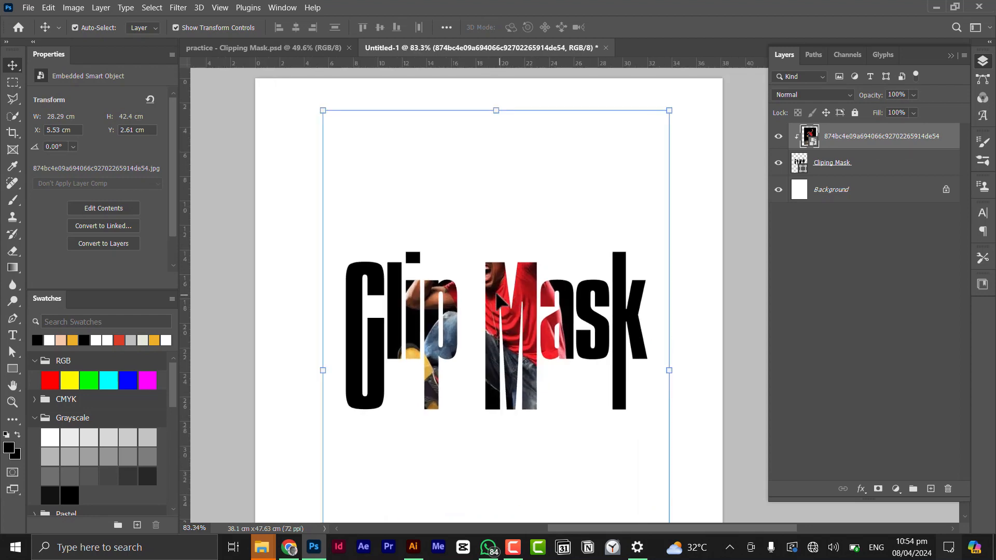
left_click_drag(498, 301, 494, 343)
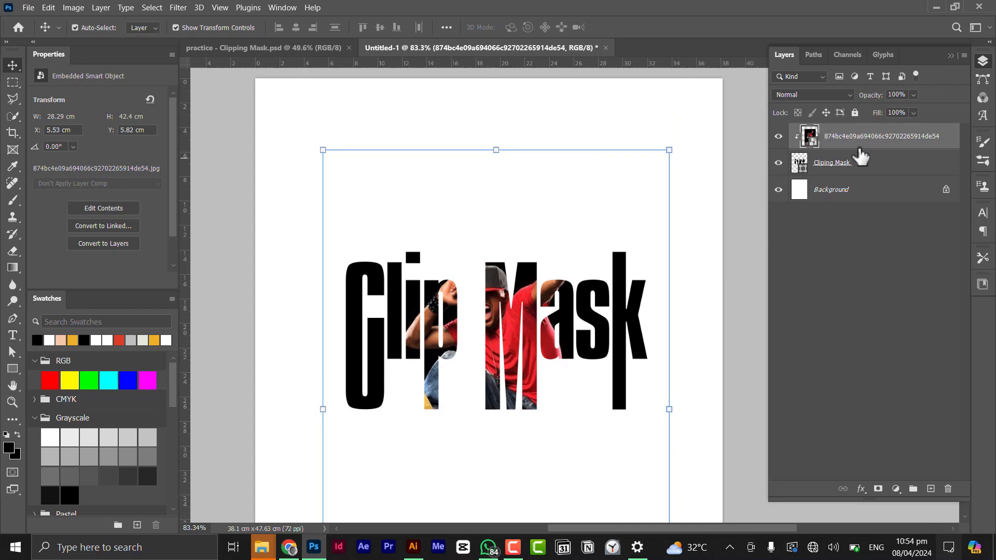
Duplicate the photo layer, select its subject, and mask the copy to show only the dancer.
key("ctrl+j")
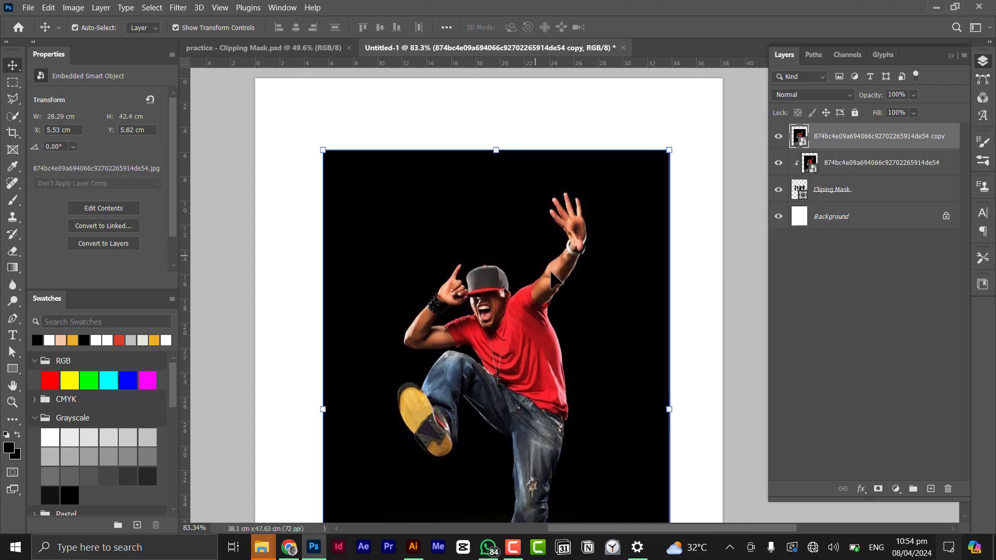
left_click(153, 8)
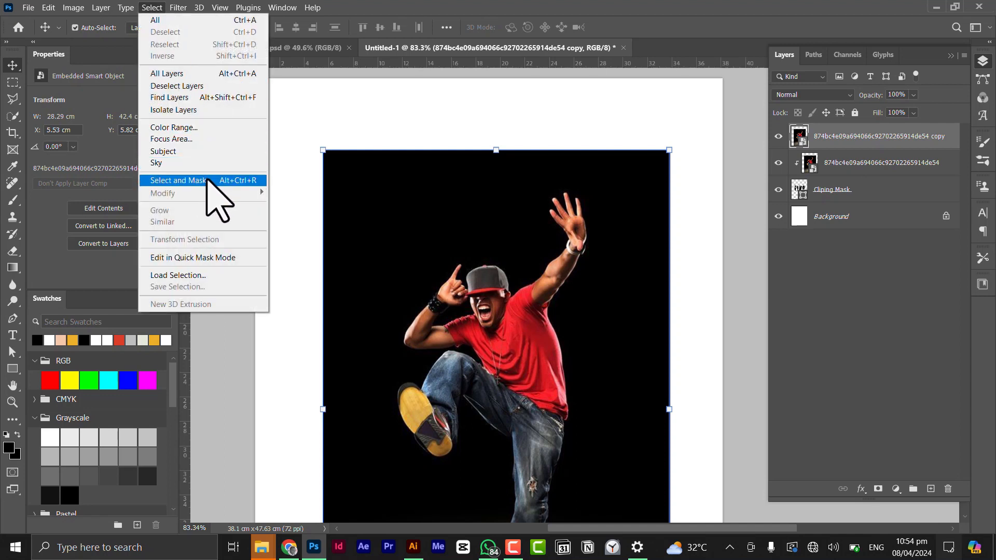
left_click(211, 152)
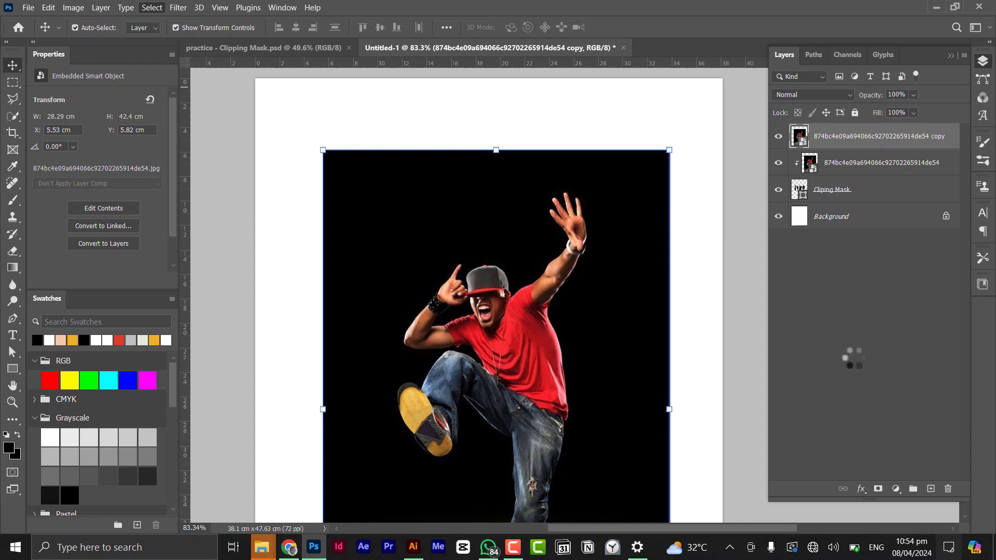
left_click(878, 489)
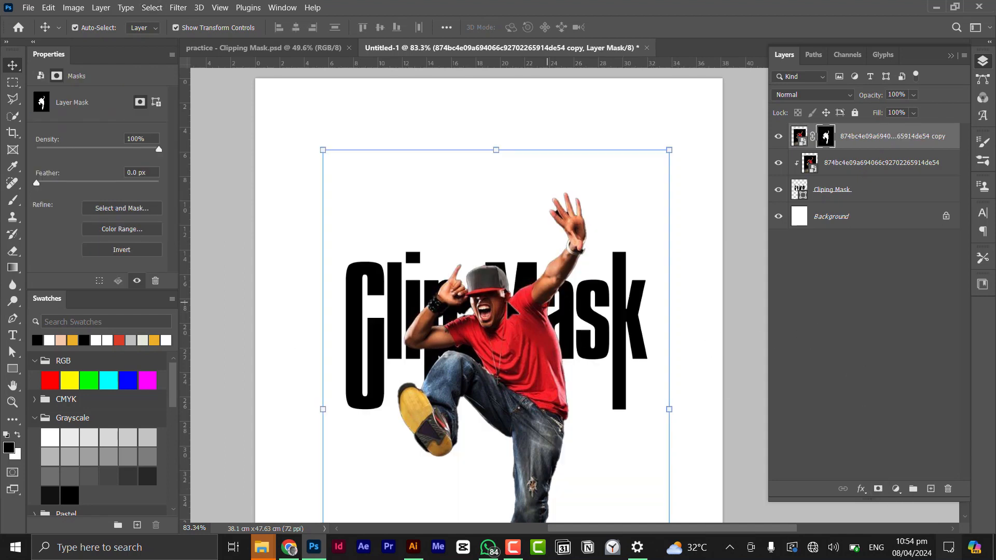
Rasterize the masked dancer copy layer and apply its layer mask.
right_click(808, 141)
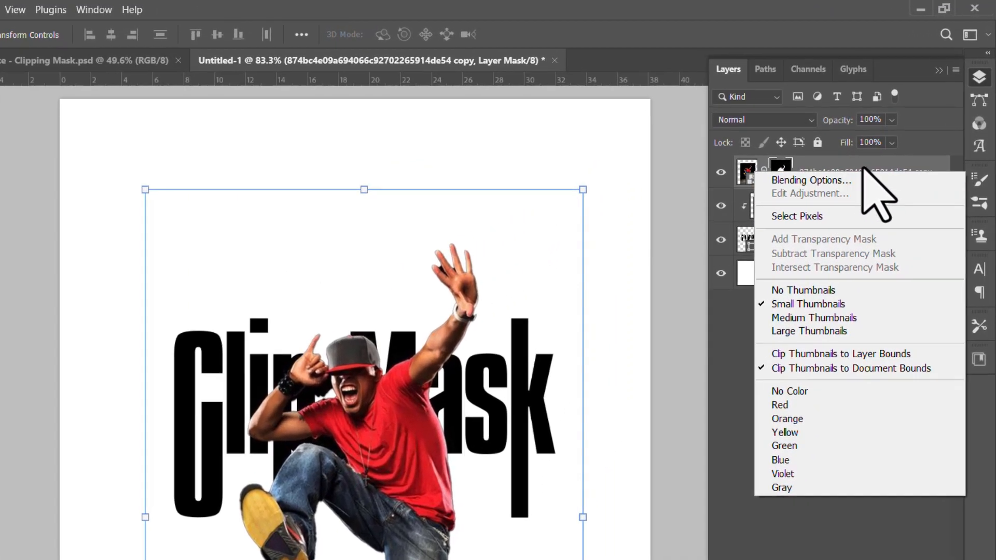
right_click(893, 140)
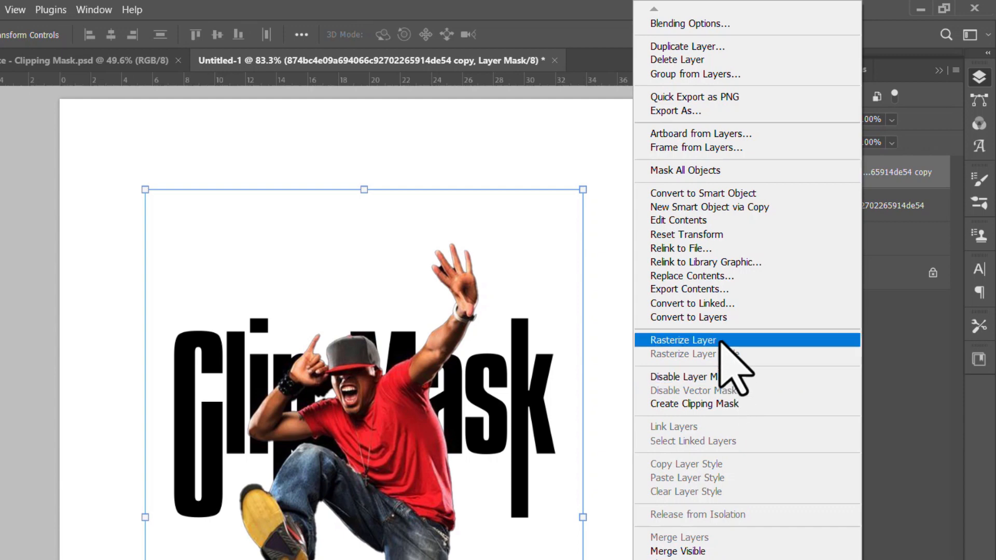
left_click(720, 341)
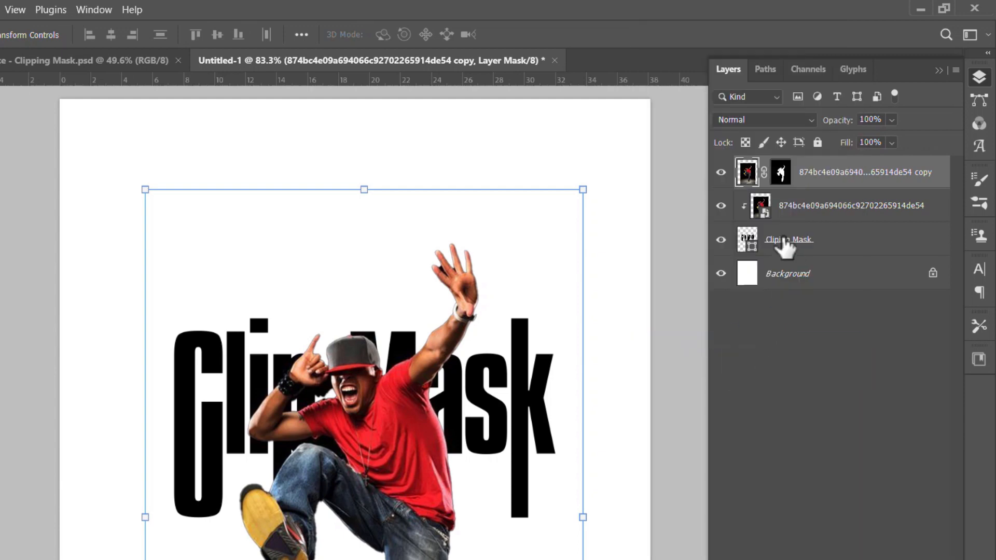
right_click(783, 176)
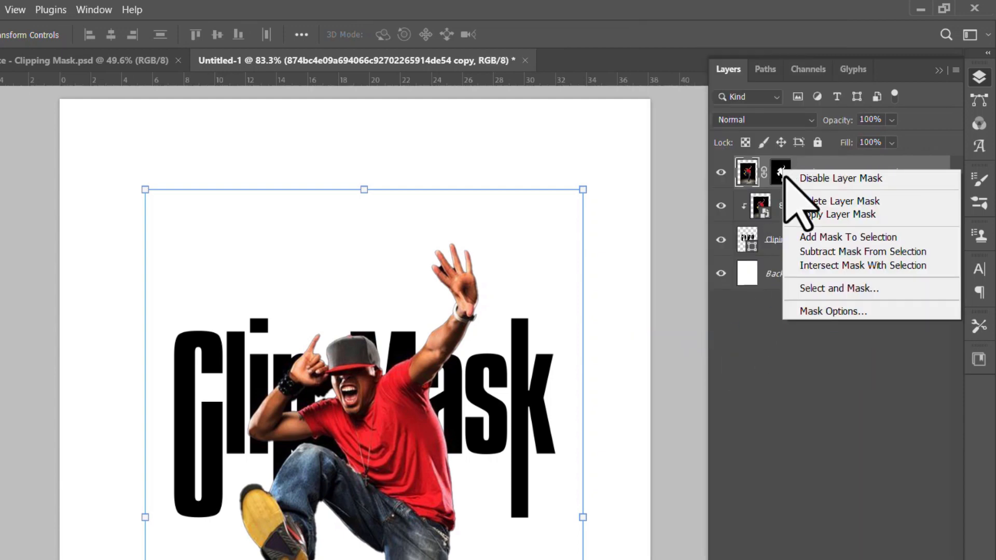
left_click(831, 218)
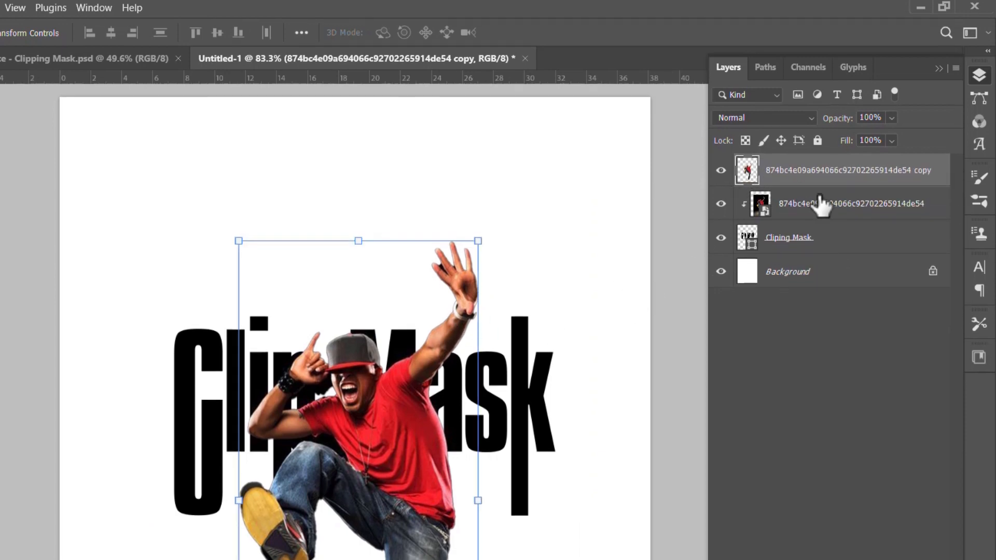
Add a new layer mask to the dancer copy and paint black to hide his raised leg and arm over 'Clip'.
left_click(848, 518)
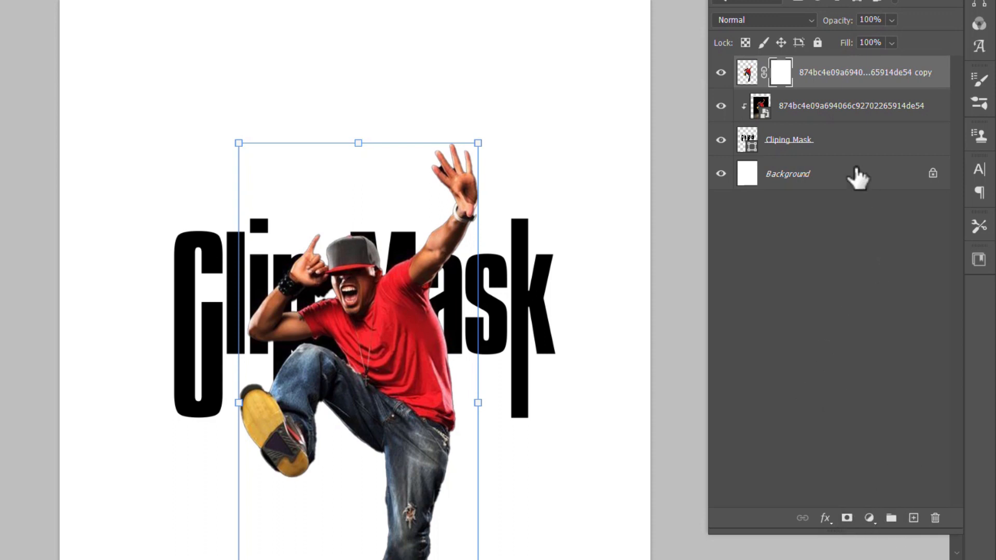
key("b")
scroll(401, 265, "down", 3)
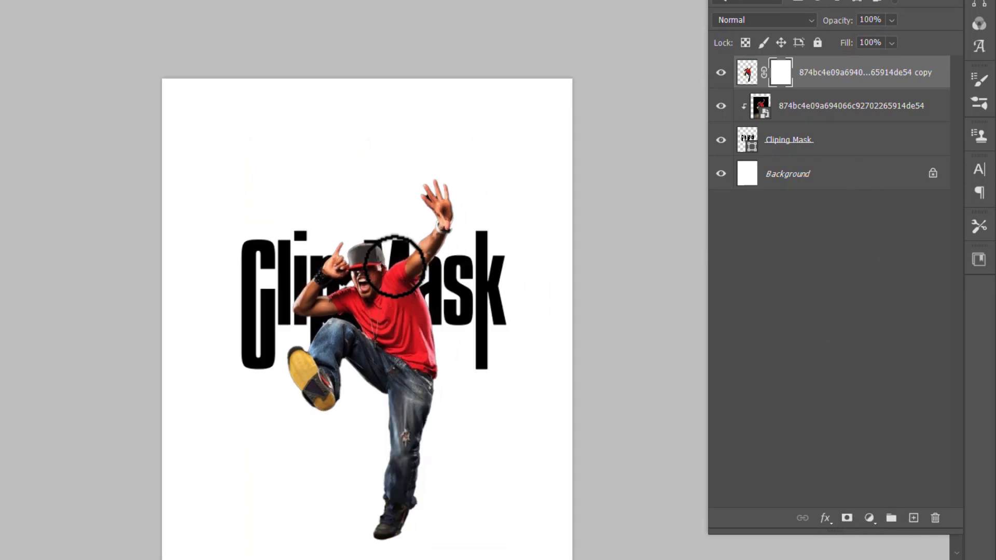
left_click_drag(423, 289, 426, 257)
scroll(344, 189, "up", 2)
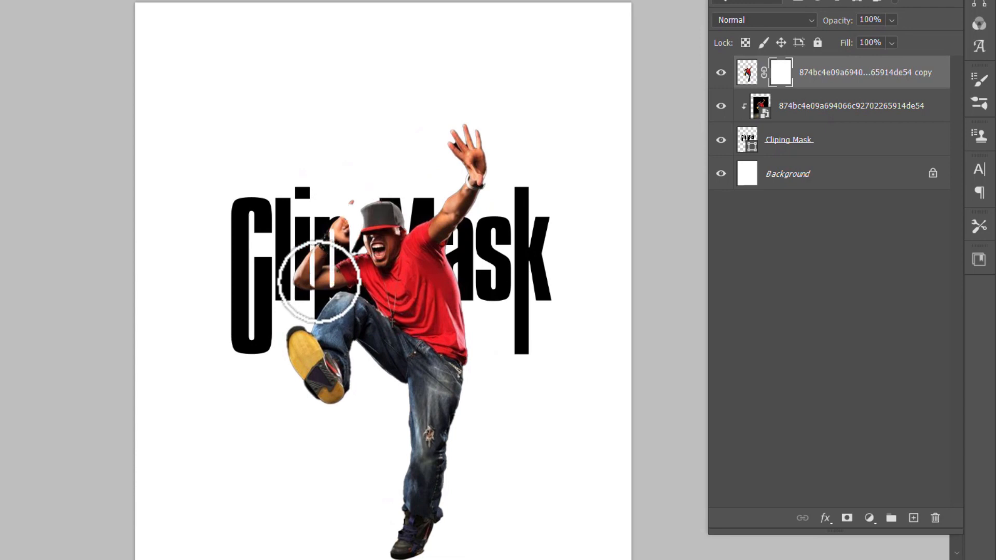
mouse_move(350, 208)
left_mouse_down()
mouse_move(315, 264)
mouse_move(326, 245)
mouse_move(370, 231)
mouse_move(379, 201)
mouse_move(388, 260)
mouse_move(349, 321)
mouse_move(360, 263)
left_mouse_up()
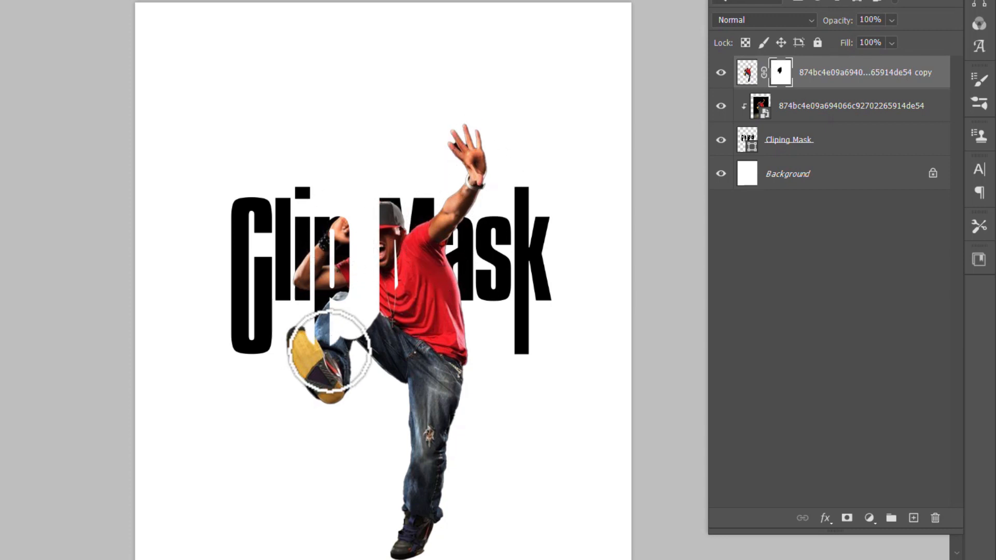
mouse_move(327, 356)
left_mouse_down()
mouse_move(295, 383)
mouse_move(315, 381)
mouse_move(303, 369)
left_mouse_up()
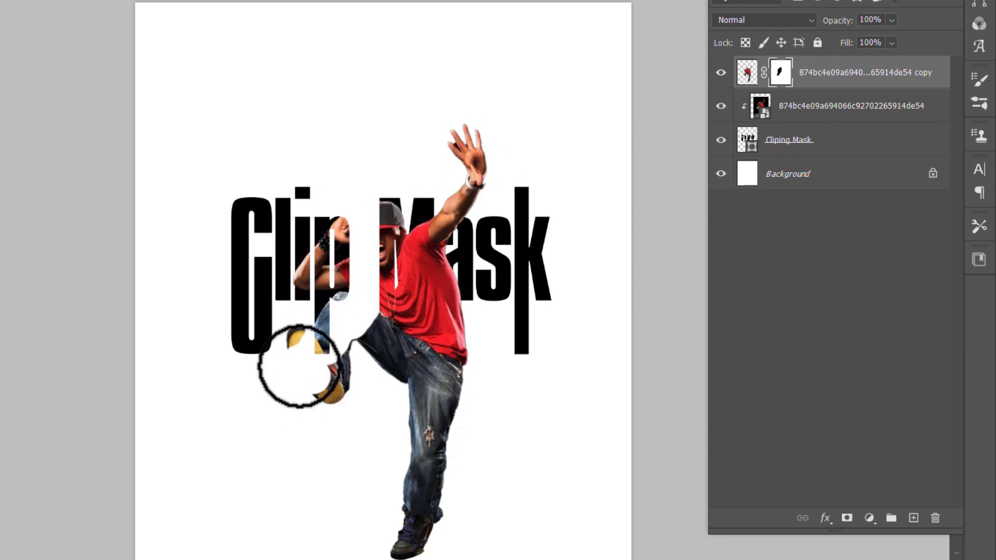
Enlarge the brush and paint black on the mask to hide the dancer's body over the 'Mask' letters.
key("bracketright")
key("bracketright")
key("bracketright")
key("bracketright")
mouse_move(329, 415)
left_mouse_down()
mouse_move(409, 382)
mouse_move(358, 357)
mouse_move(471, 347)
mouse_move(404, 465)
mouse_move(405, 545)
mouse_move(452, 539)
mouse_move(466, 468)
mouse_move(464, 382)
mouse_move(455, 309)
mouse_move(439, 299)
mouse_move(452, 279)
mouse_move(495, 269)
mouse_move(458, 287)
mouse_move(451, 317)
mouse_move(474, 278)
left_mouse_up()
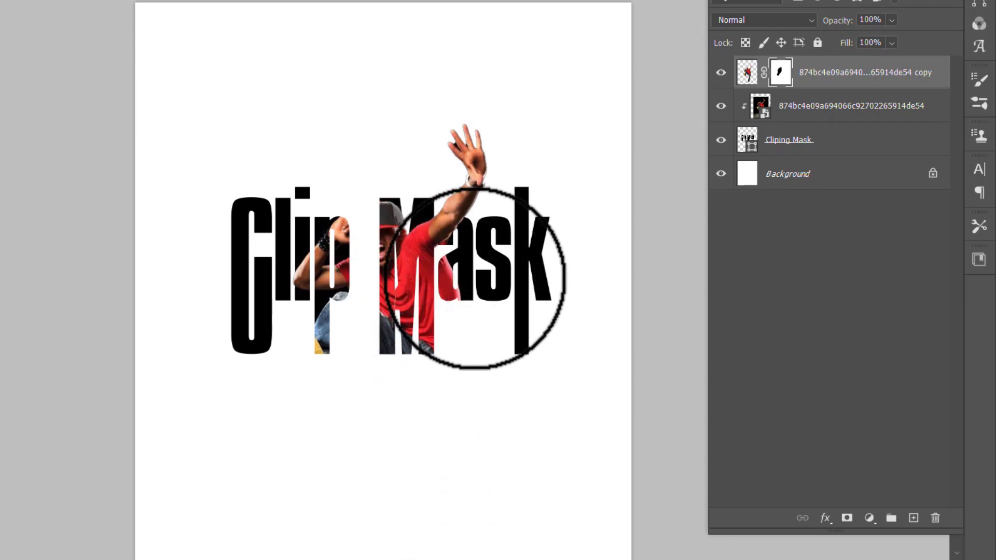
scroll(449, 208, "up", 9)
scroll(450, 259, "up", 5)
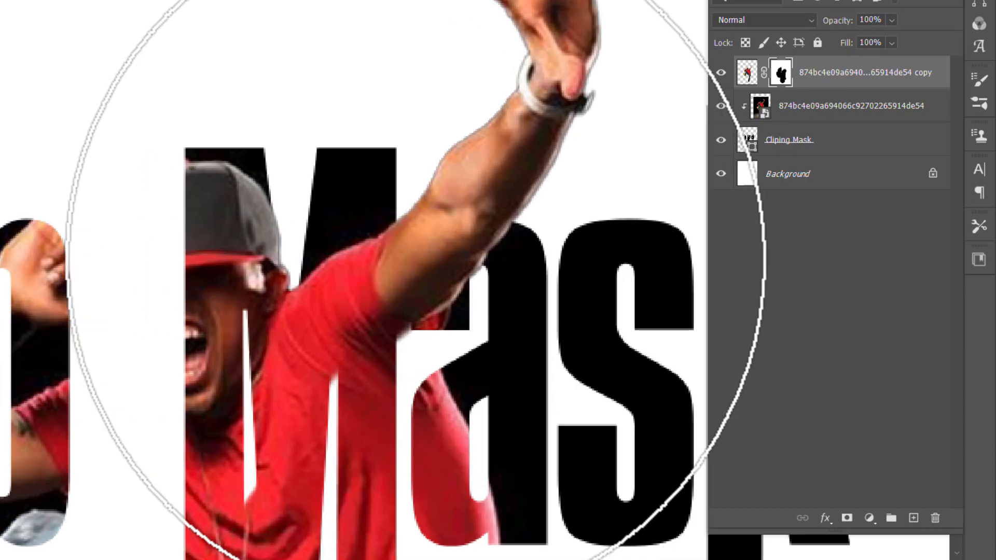
Shrink the brush and paint black on the mask to hide the dancer's shoulder where it overlaps the 'a' of 'Mask'.
key("bracketleft")
key("bracketleft")
key("bracketleft")
key("bracketleft")
key("bracketleft")
key("bracketleft")
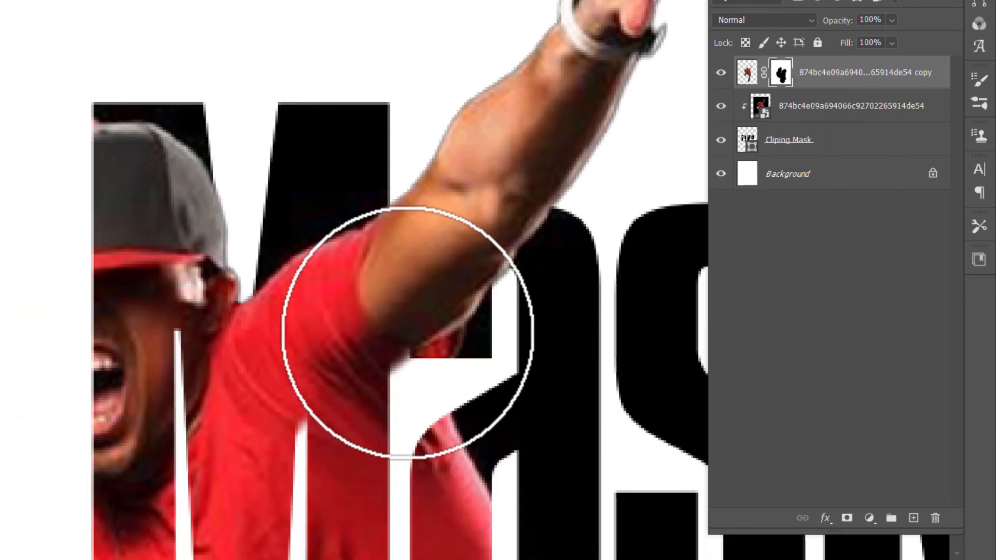
scroll(397, 332, "down", 4)
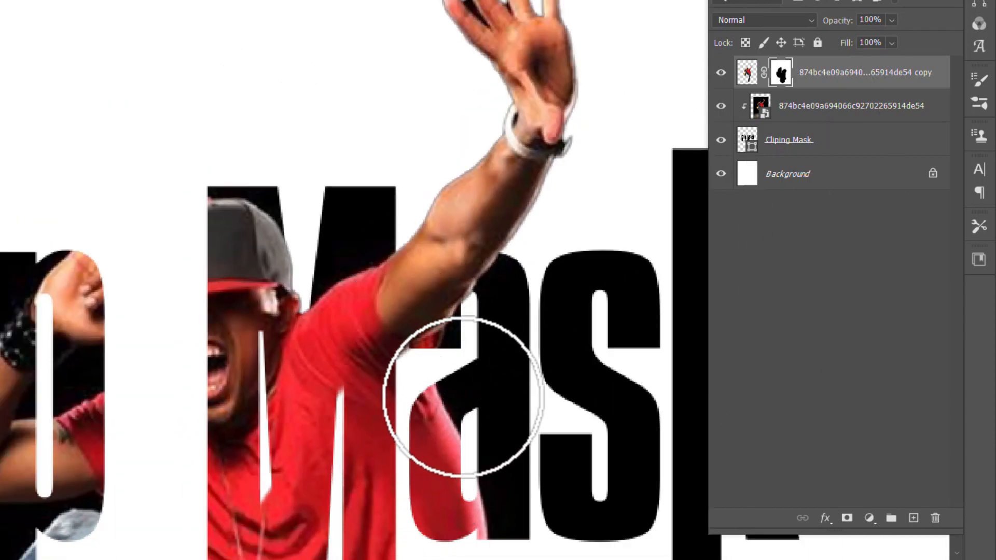
scroll(457, 374, "down", 3)
scroll(423, 356, "up", 8)
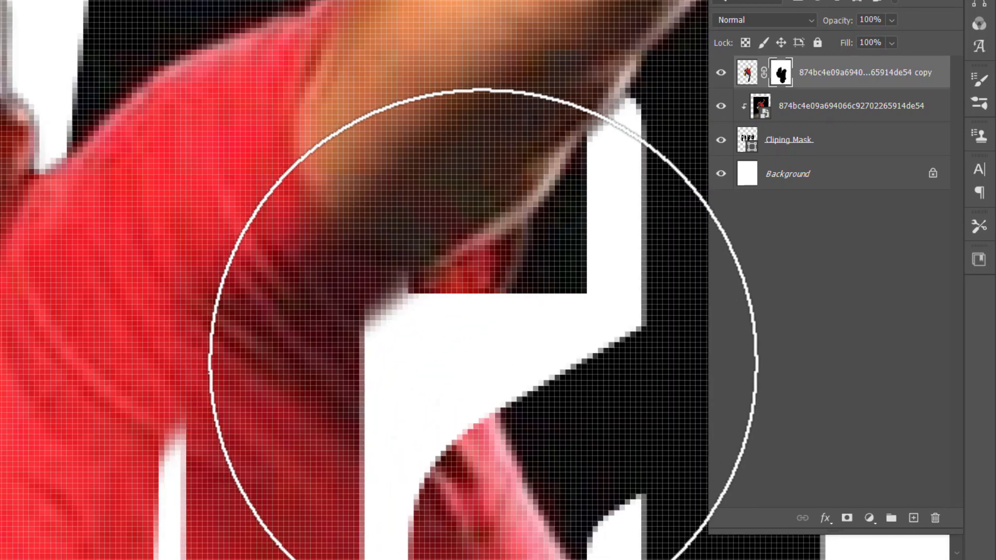
left_click(477, 366)
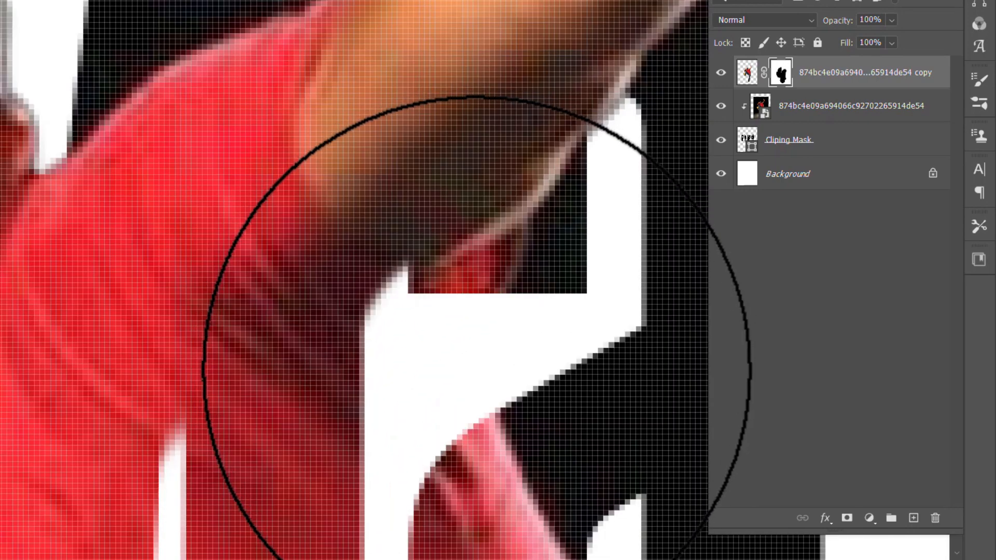
left_click(471, 356)
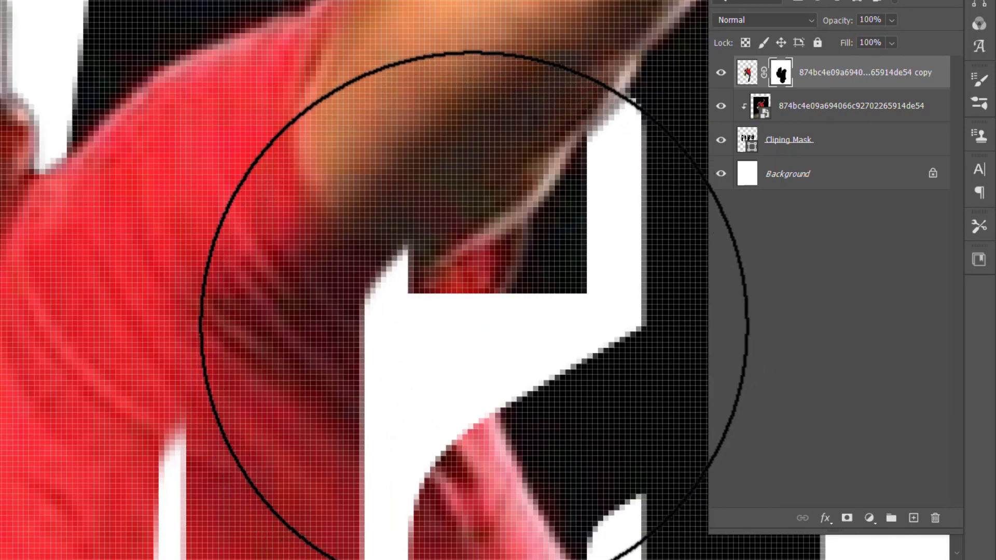
left_click(475, 332)
scroll(489, 329, "down", 7)
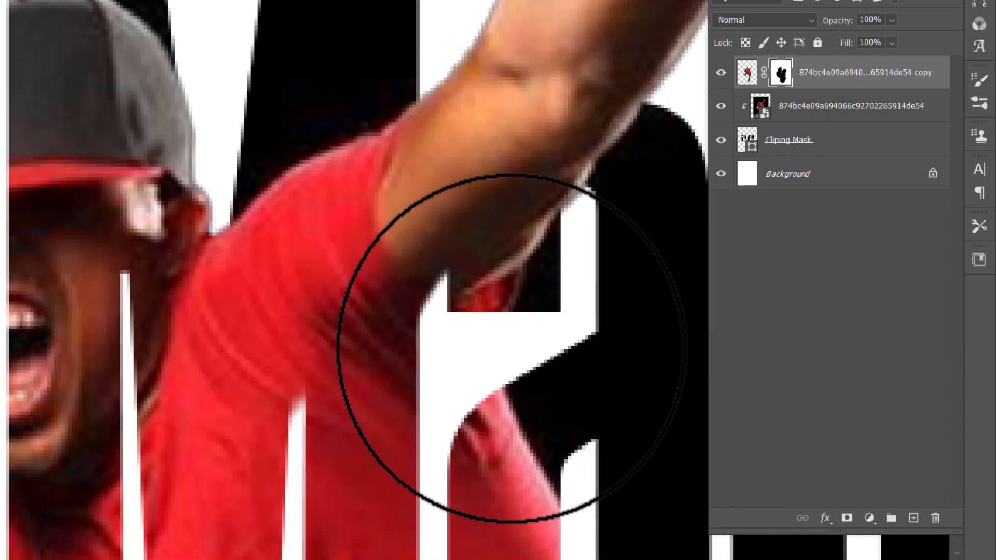
scroll(439, 278, "up", 3)
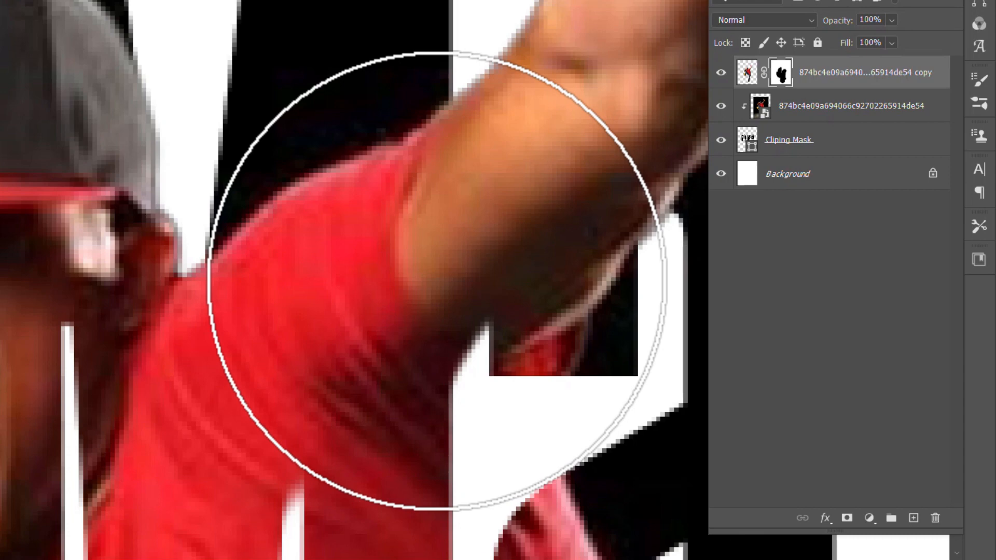
left_click(431, 283)
left_click(410, 300)
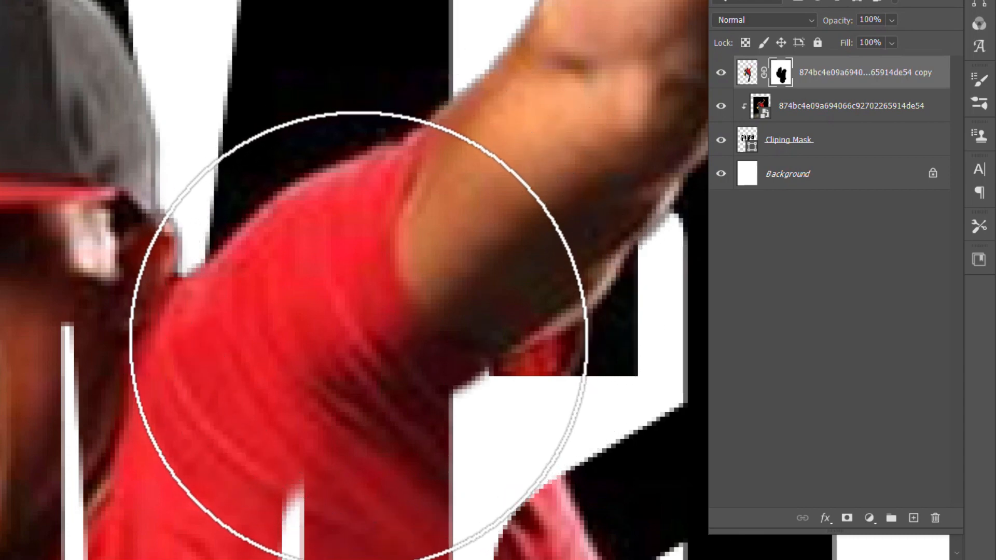
scroll(358, 335, "down", 8)
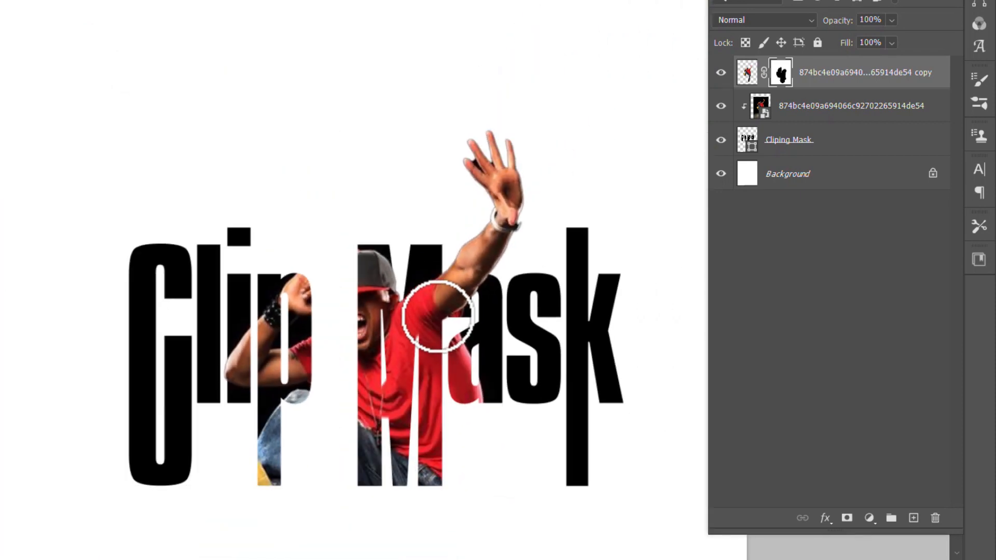
scroll(437, 317, "down", 2)
scroll(456, 356, "down", 3)
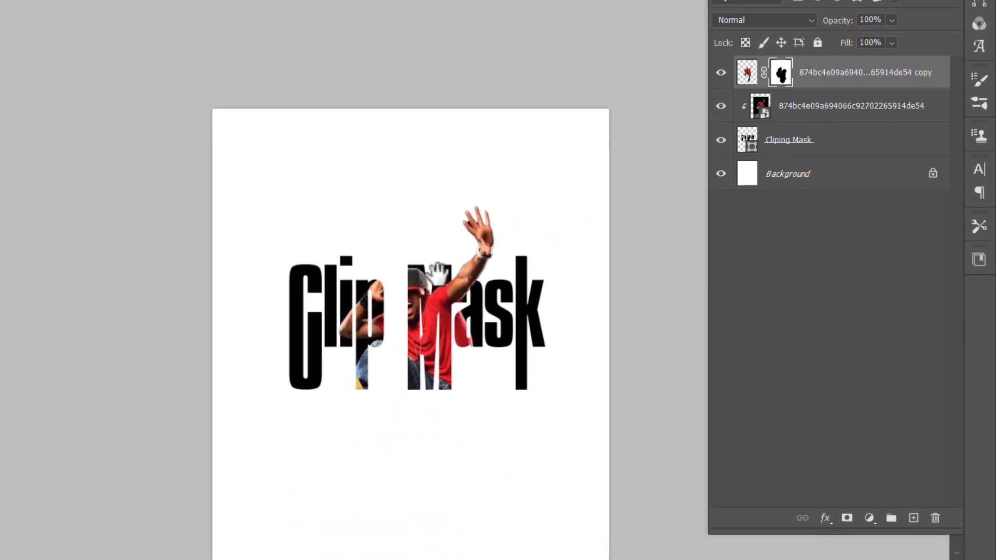
mouse_move(439, 272)
left_mouse_down()
mouse_move(436, 236)
mouse_move(410, 251)
left_mouse_up()
scroll(456, 251, "down", 3)
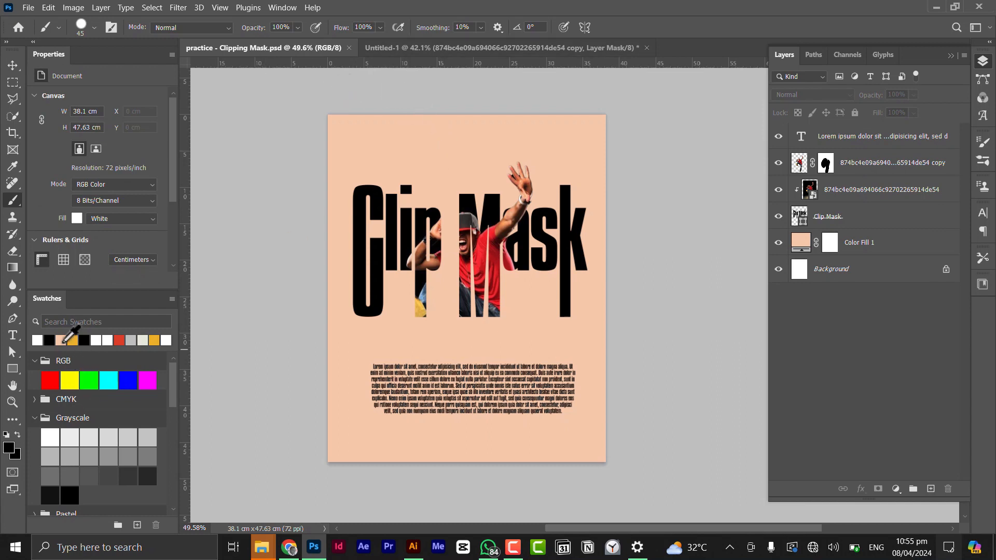
Add a Solid Color fill layer in peach #f5c8a9 and move it just above the Background layer.
left_click(454, 48)
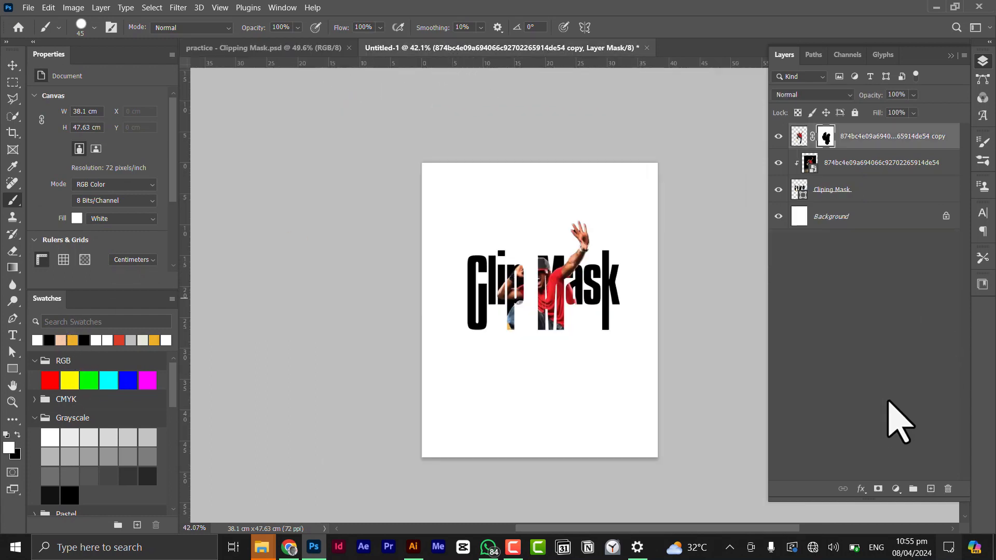
left_click(896, 489)
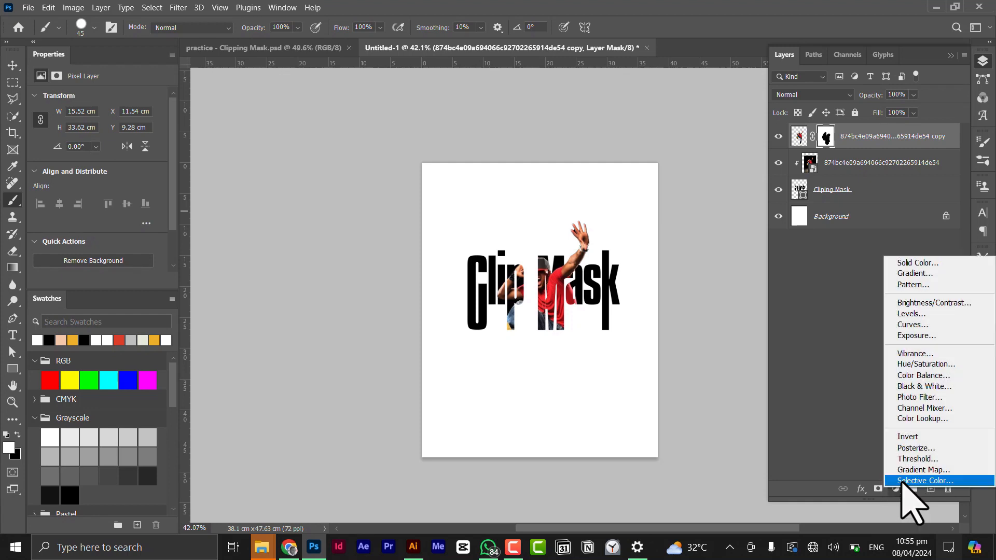
left_click(936, 263)
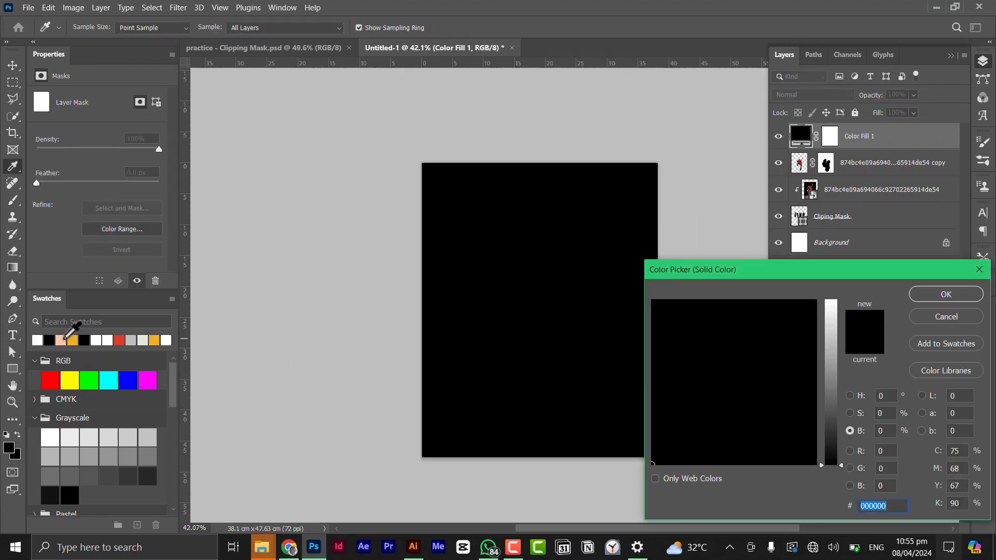
left_click(61, 340)
left_click(946, 295)
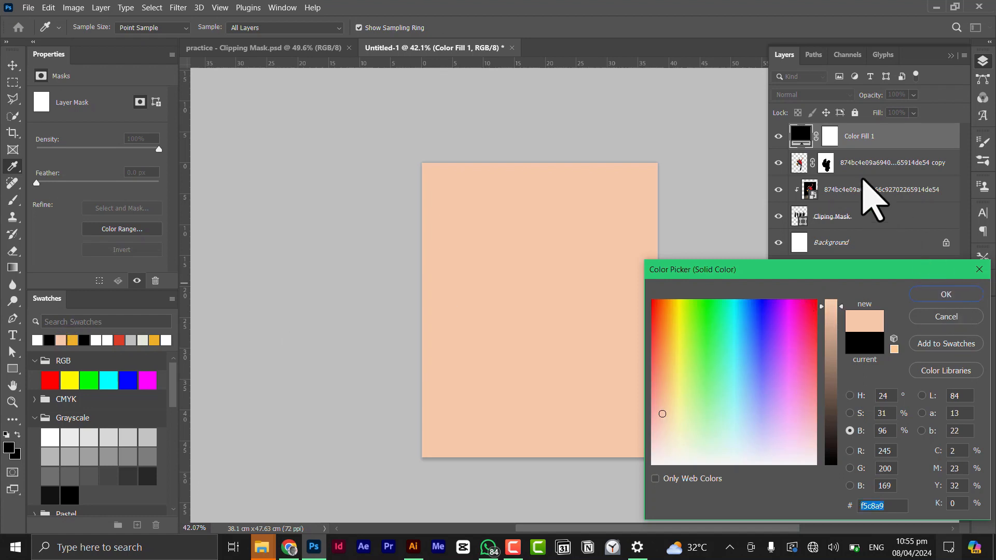
left_click_drag(869, 145, 867, 221)
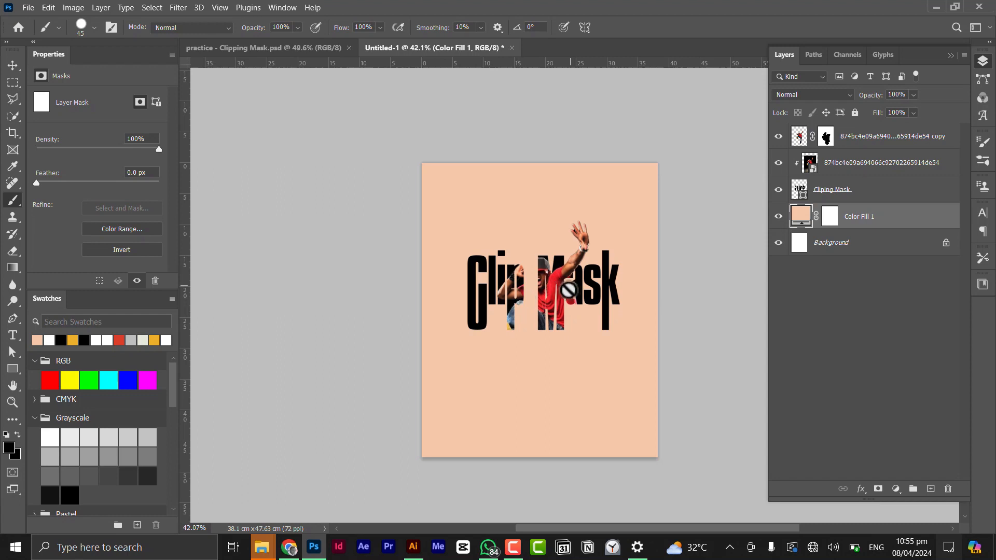
left_click(290, 47)
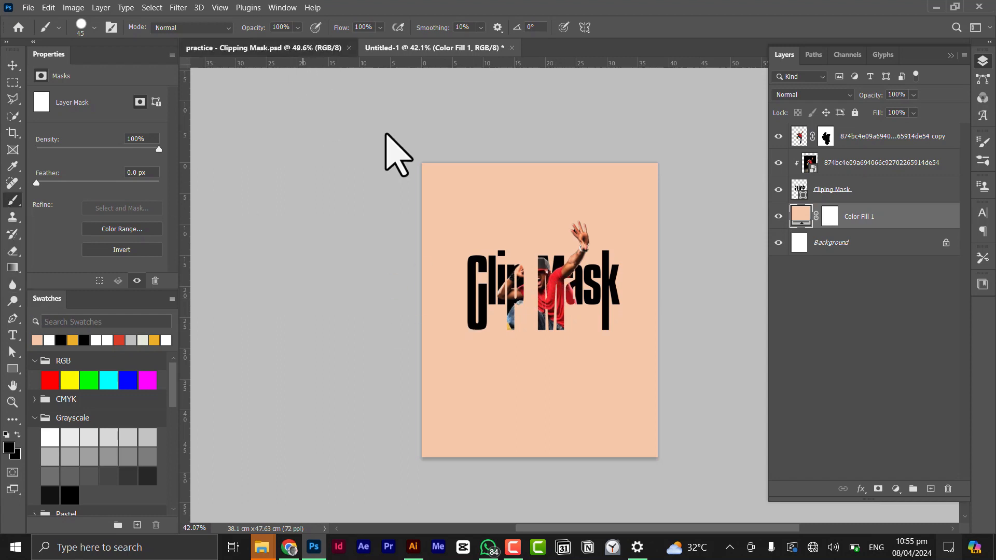
left_click_drag(498, 412, 422, 85)
key("ctrl+z")
Draw a paragraph text box below the title and fill it with Lorem Ipsum placeholder text.
left_click(13, 336)
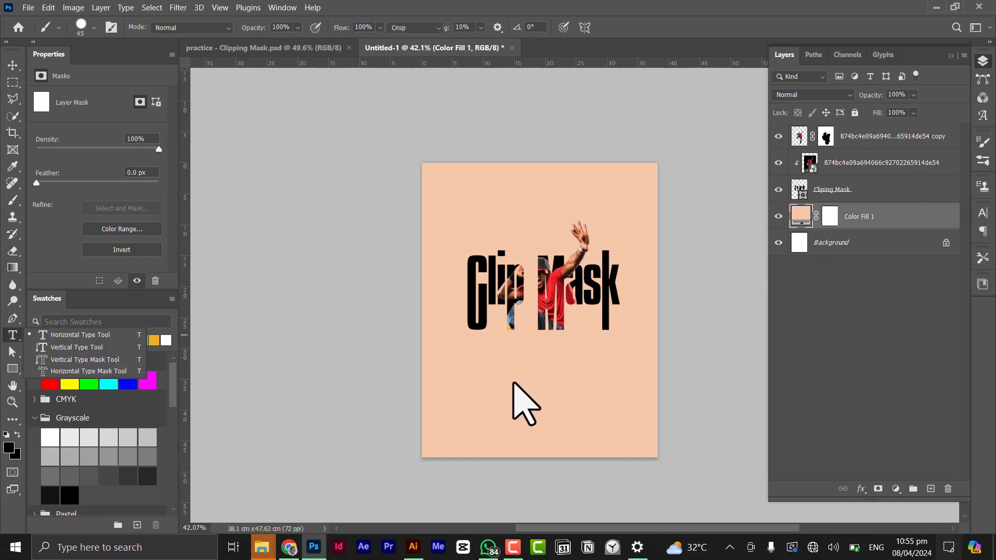
left_click(501, 388)
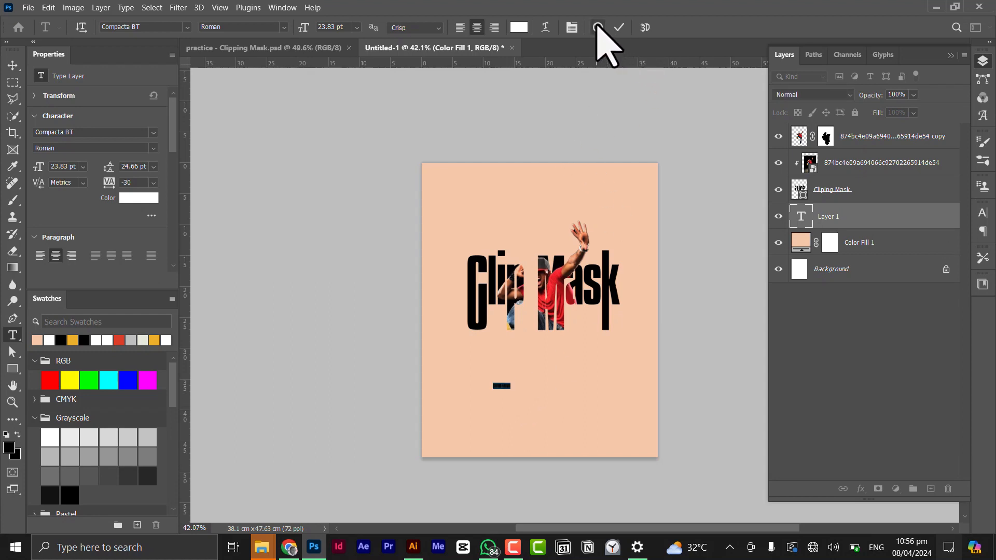
key("Escape")
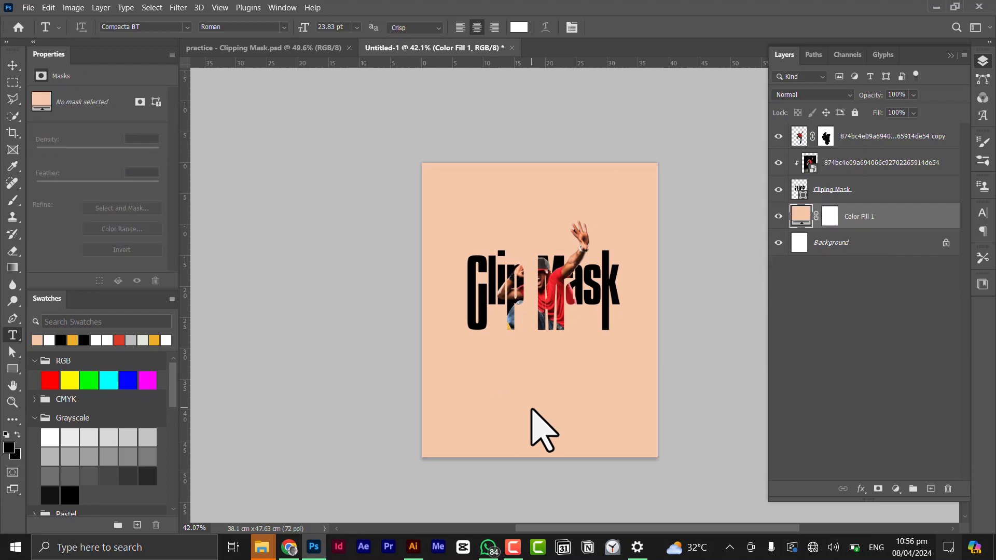
left_click_drag(478, 383, 620, 417)
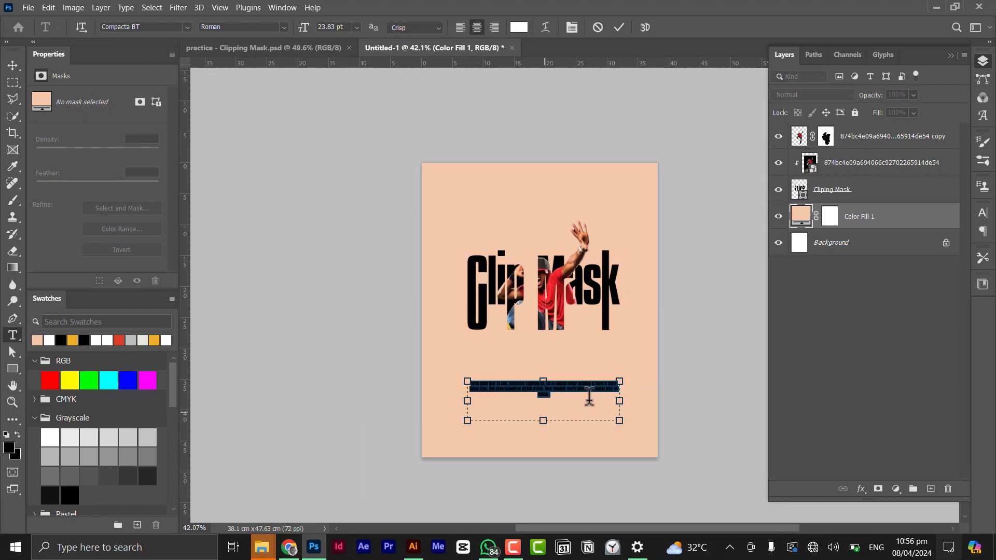
left_click(127, 7)
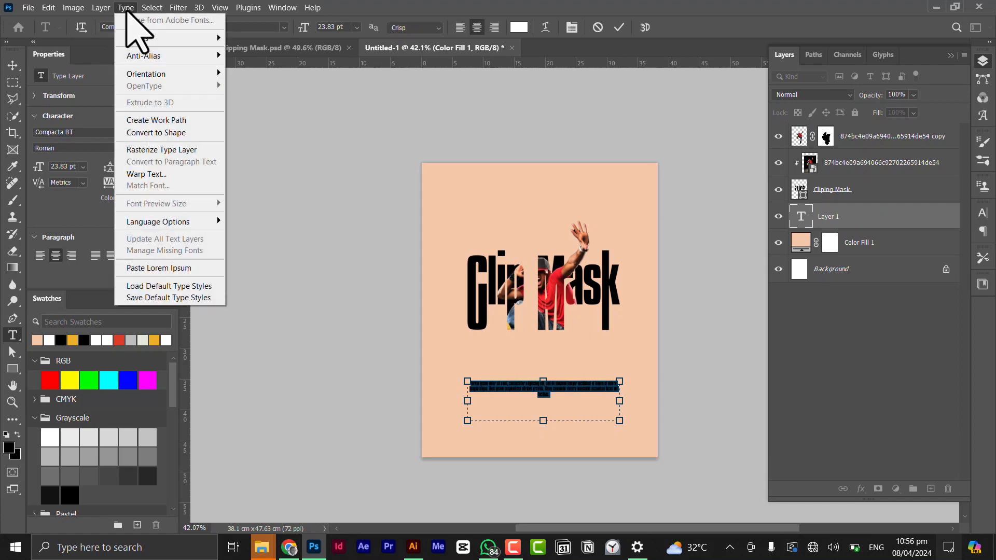
left_click(183, 266)
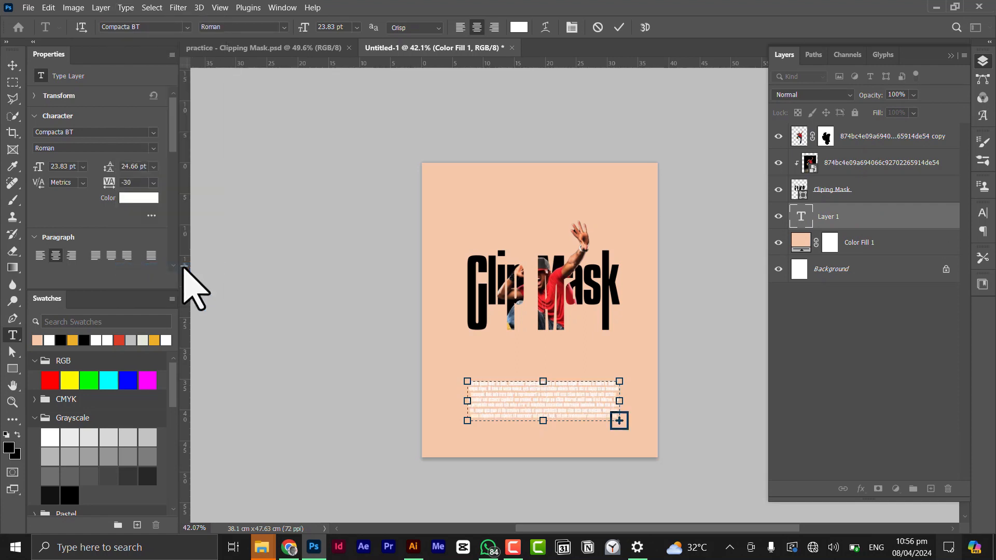
Select all the placeholder text, set its color to black, and commit the text.
key("ctrl+a")
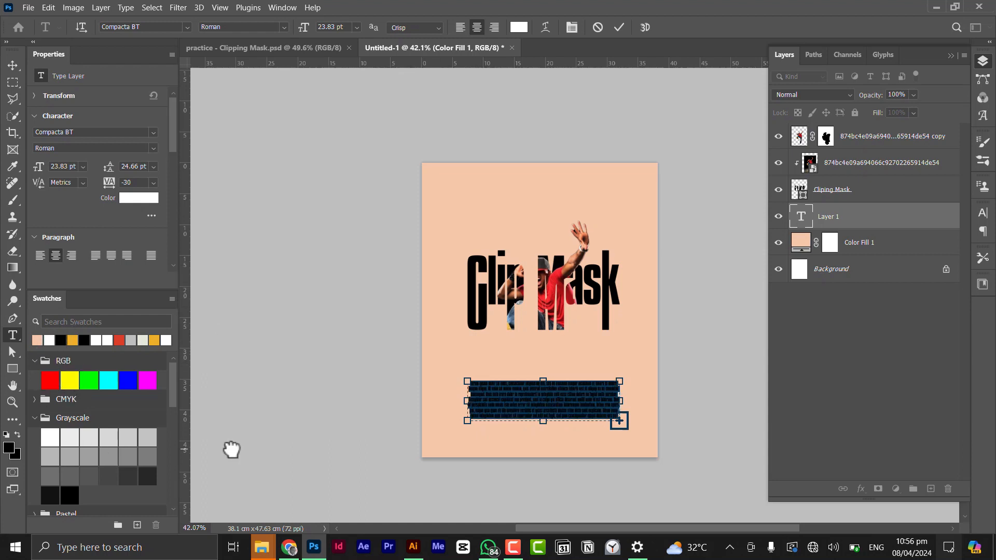
left_click(61, 340)
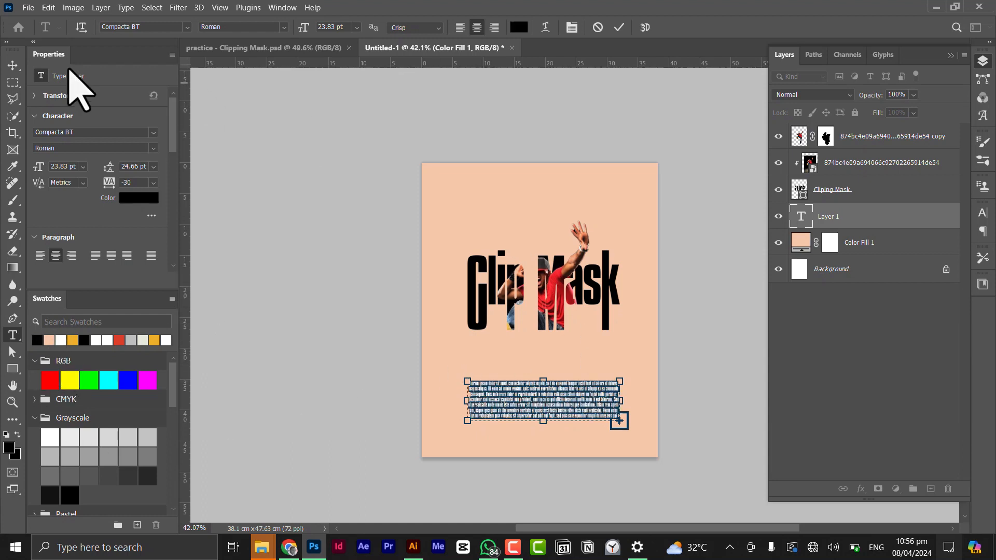
left_click(13, 65)
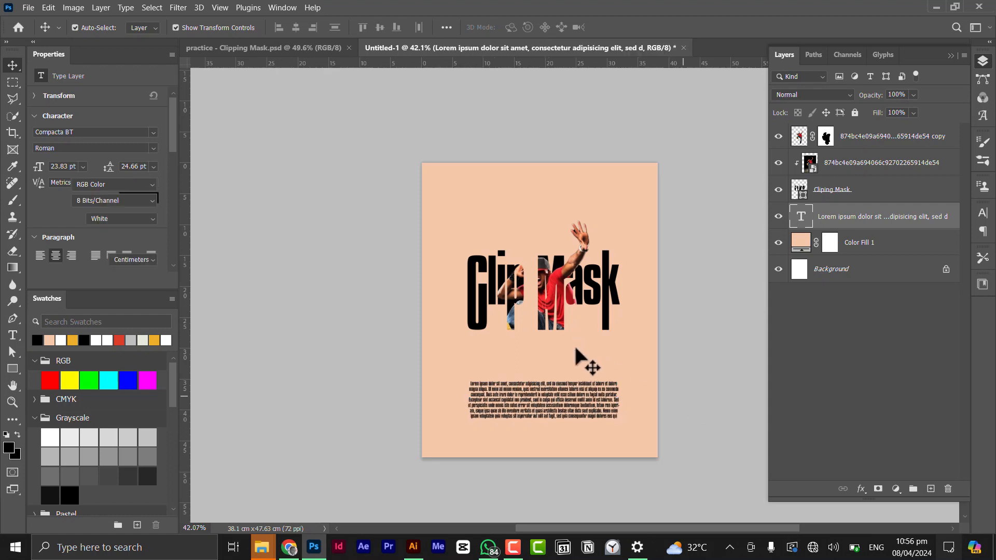
Compare the poster with the reference document, then lock the Lorem Ipsum text layer.
scroll(575, 348, "down", 2)
scroll(575, 346, "up", 3)
left_click_drag(593, 347, 575, 344)
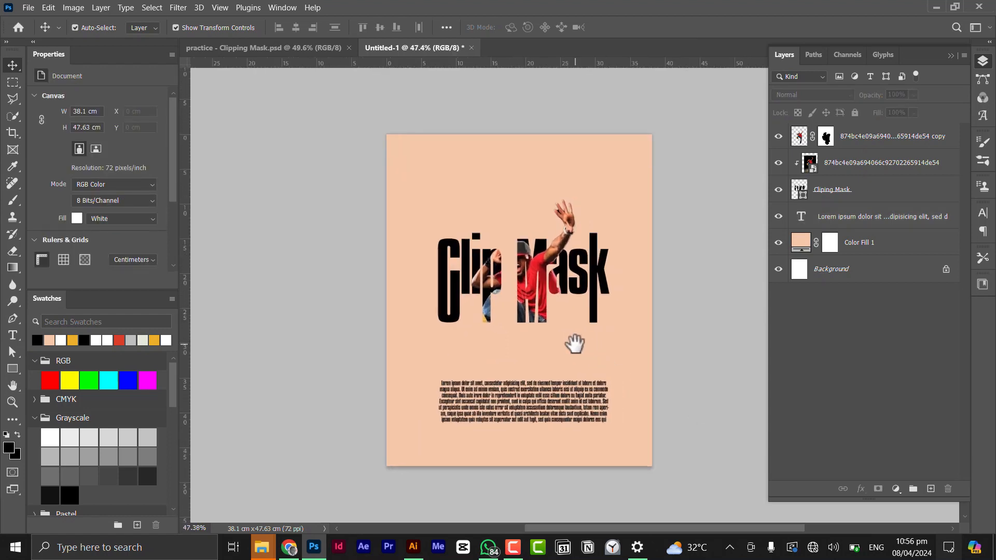
left_click(267, 49)
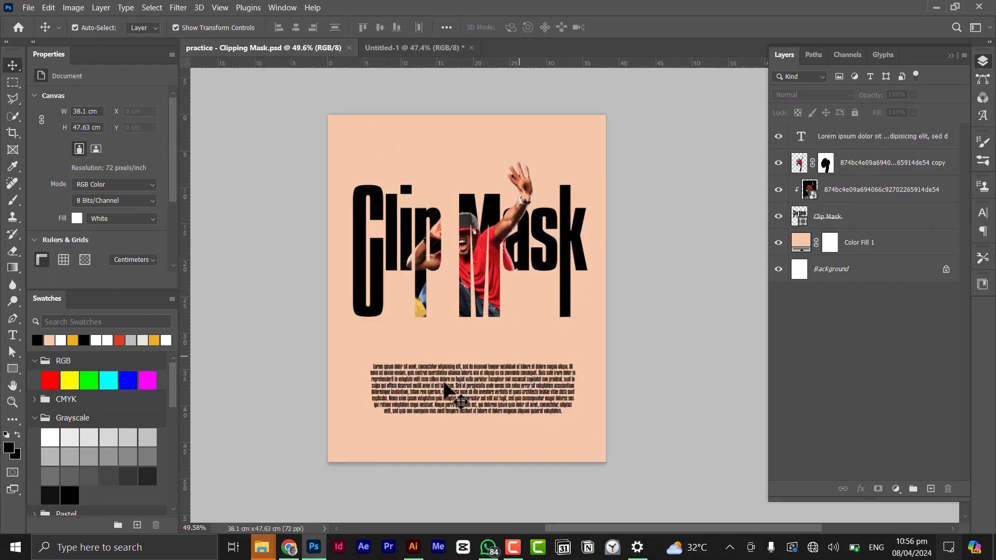
left_click(381, 48)
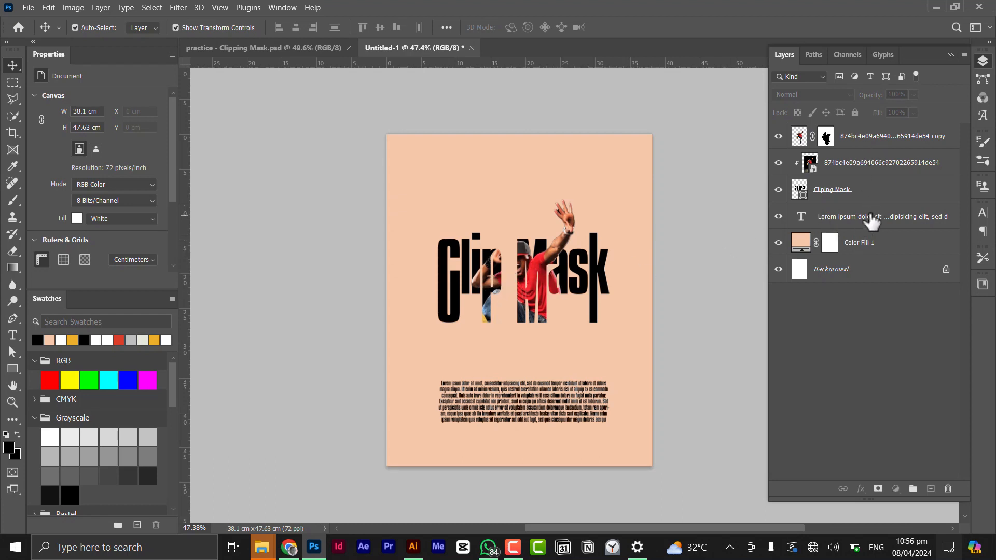
left_click(786, 221)
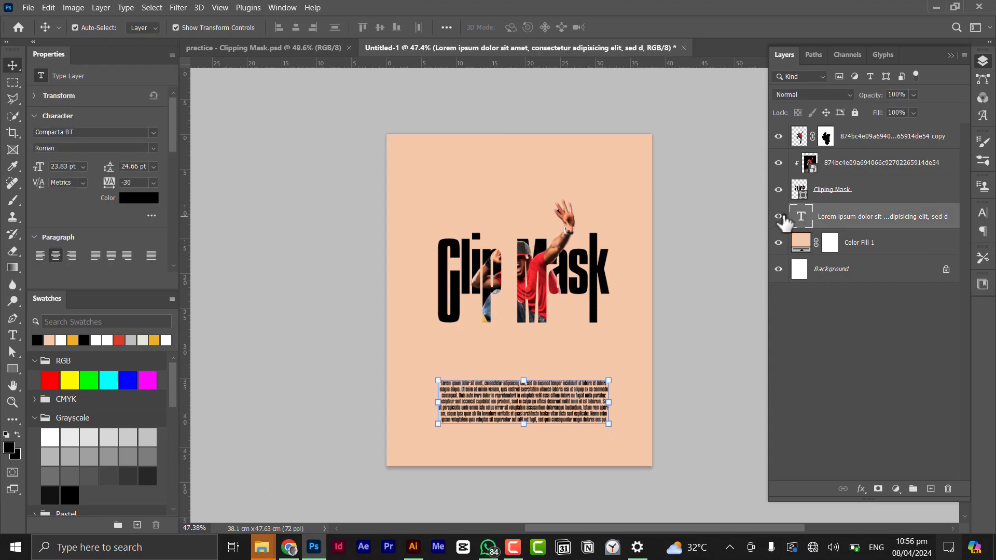
left_click(856, 112)
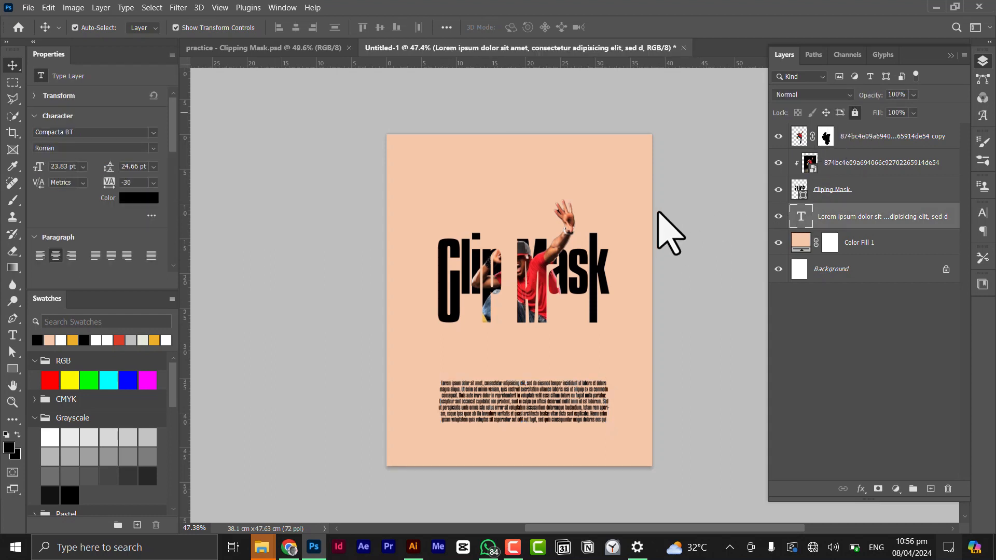
Select the title and dancer layers, scale them up to 127.45%, and nudge them slightly right.
left_click_drag(660, 201, 403, 346)
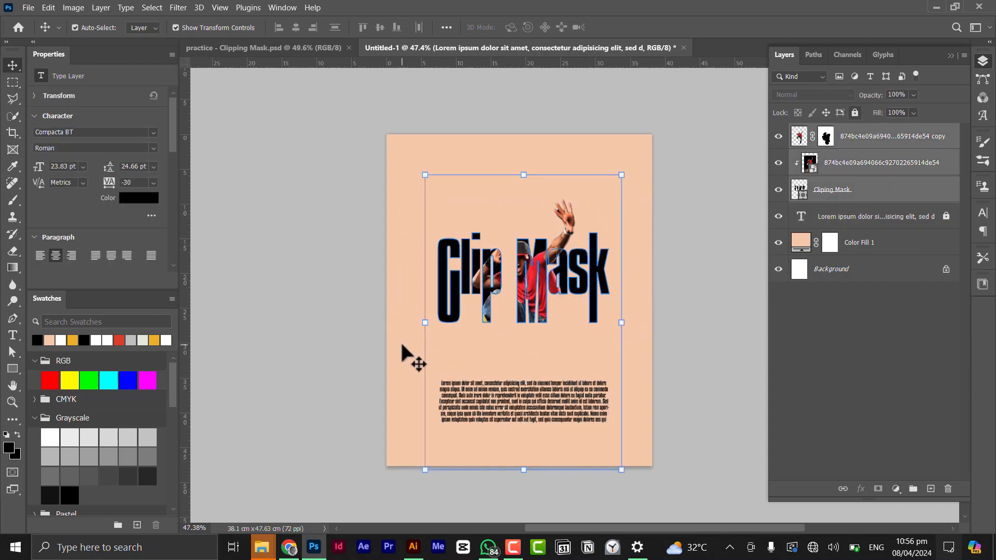
left_click(522, 175)
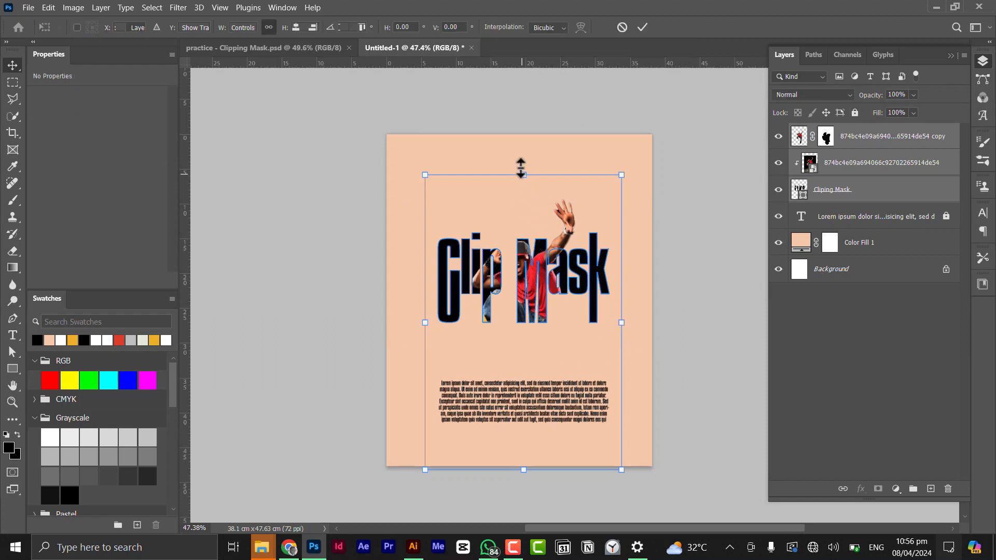
left_click_drag(521, 154, 522, 138)
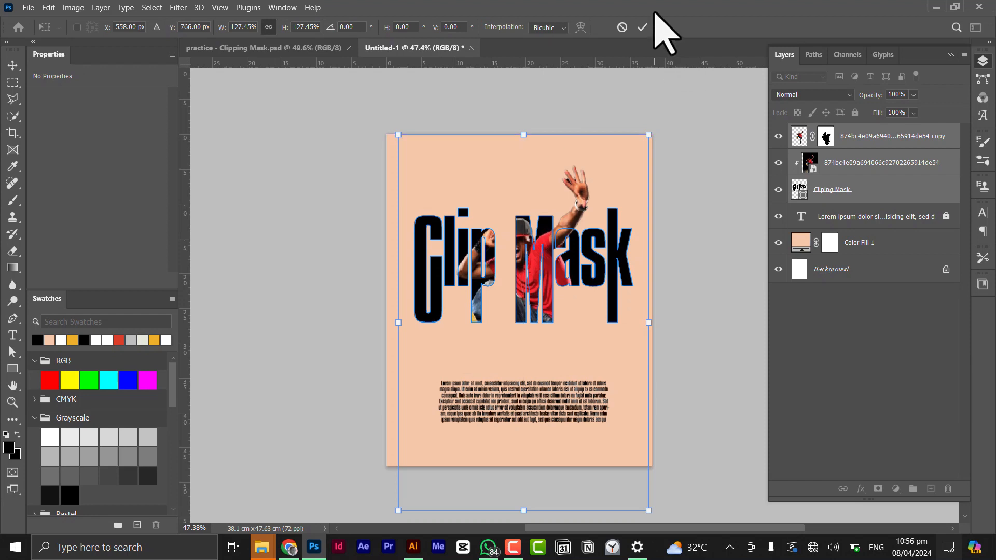
left_click(689, 350)
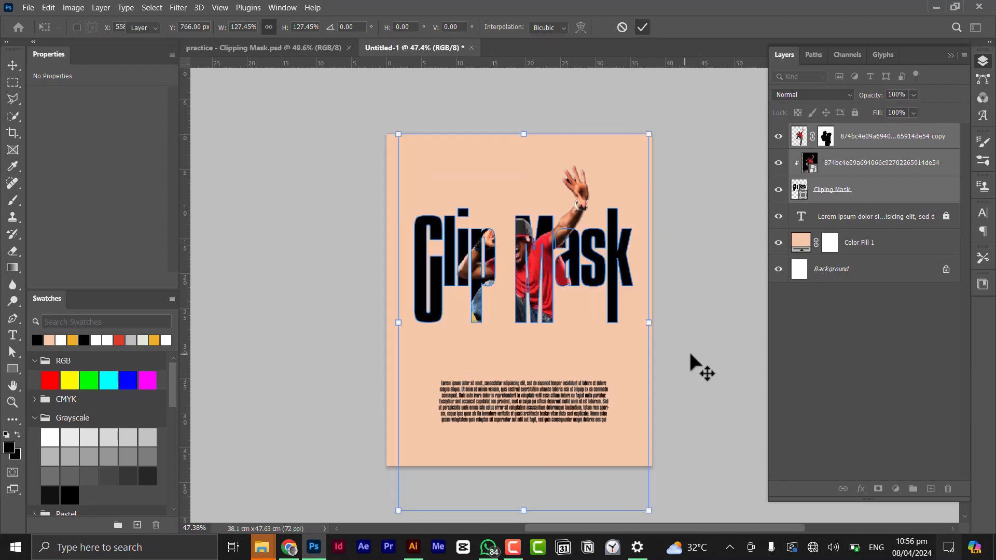
left_click(690, 349)
left_click_drag(537, 294, 560, 288)
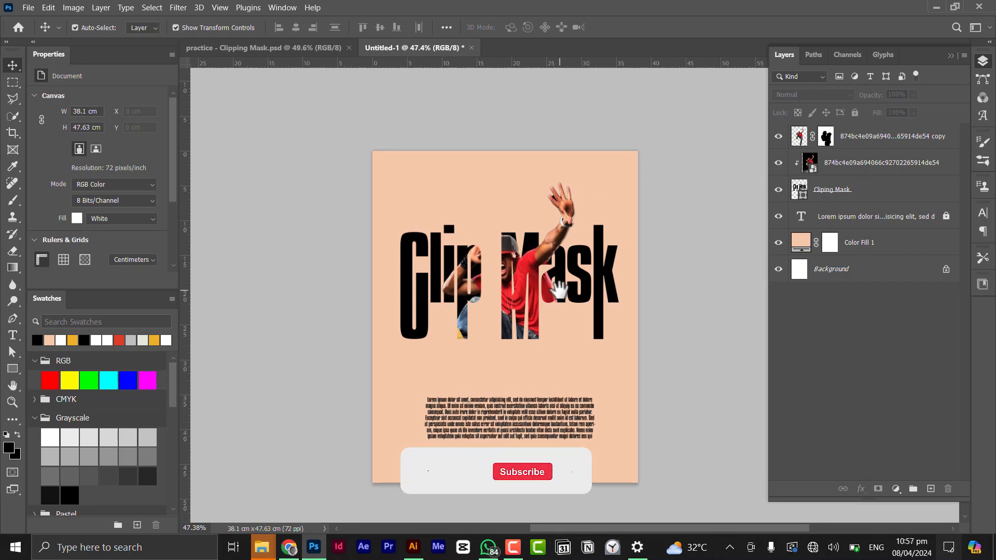